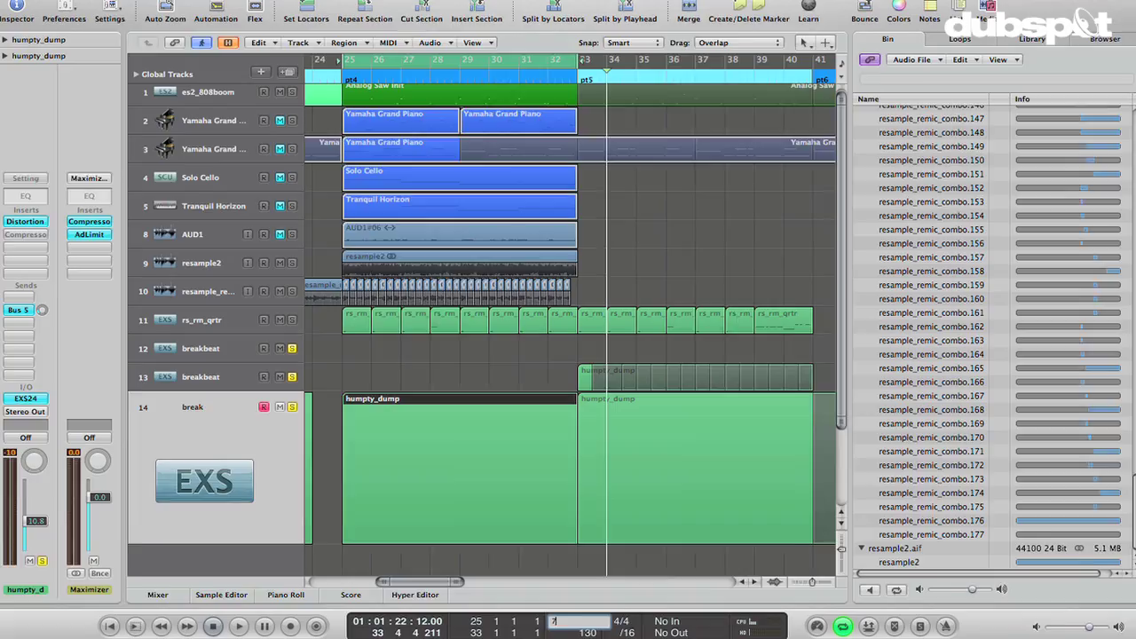
# Step: Select and solo the resample2 track and start the looped playback
pyautogui.click(286, 268)
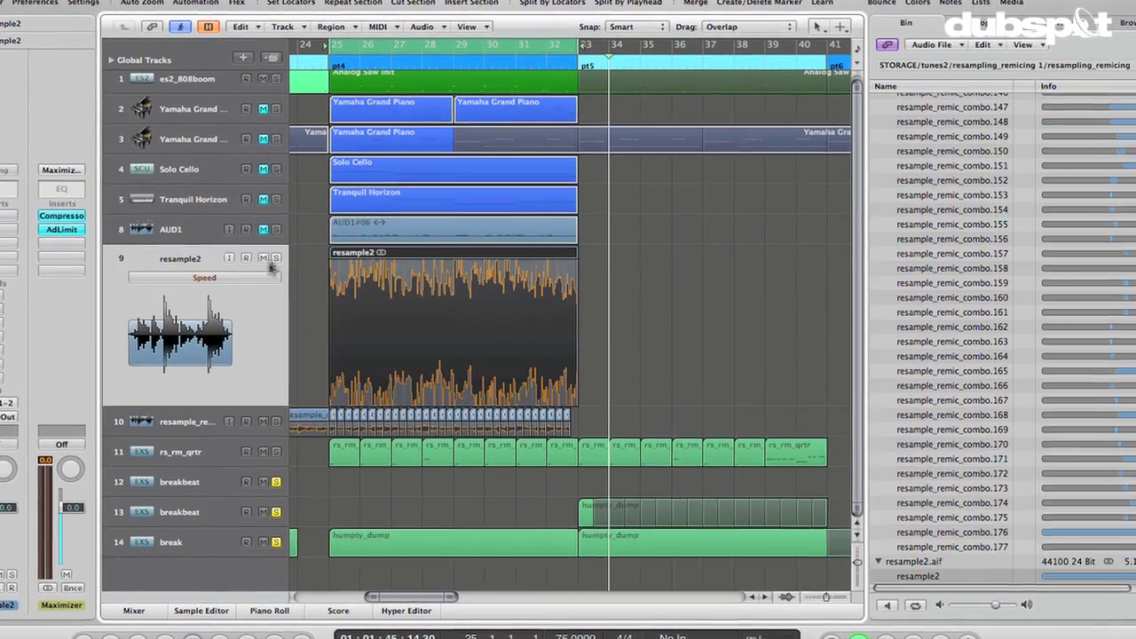
pyautogui.click(276, 258)
pyautogui.press('space')
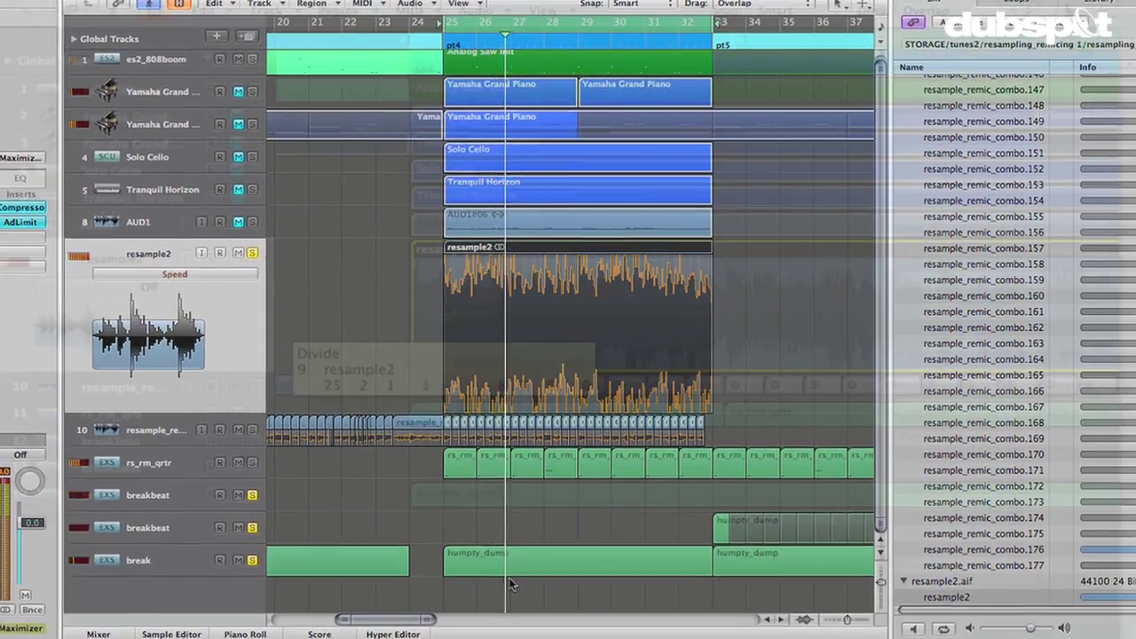
# Step: Slice the resample2 region into equal quarter-note pieces and zoom to fit them
pyautogui.press('z')
pyautogui.click(394, 222)
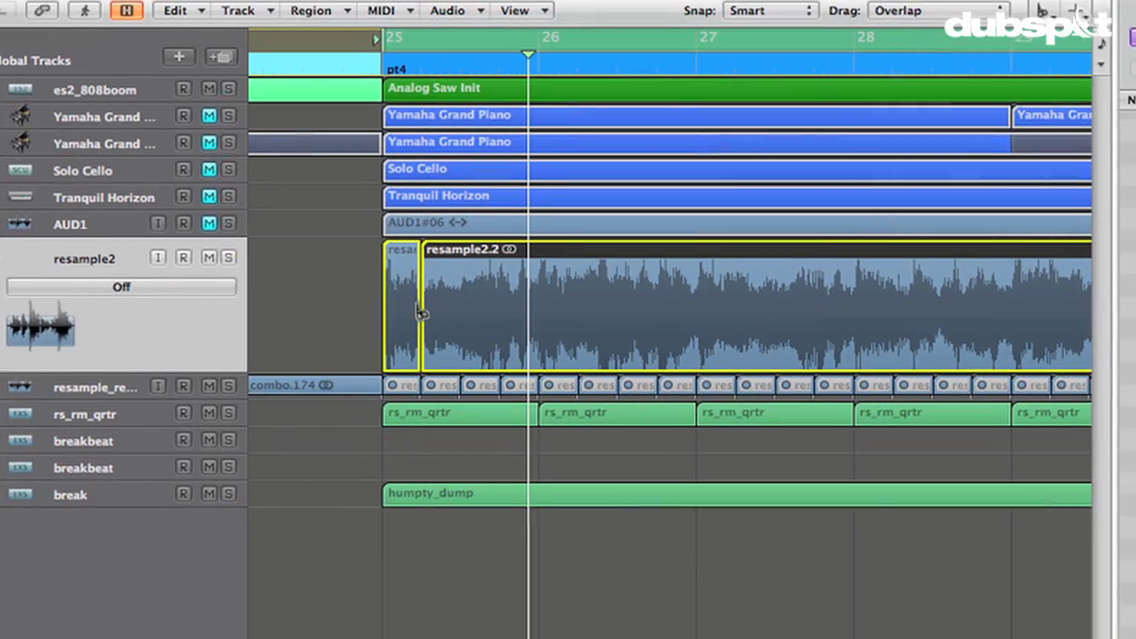
pyautogui.moveTo(460, 306); pyautogui.dragTo(407, 305)
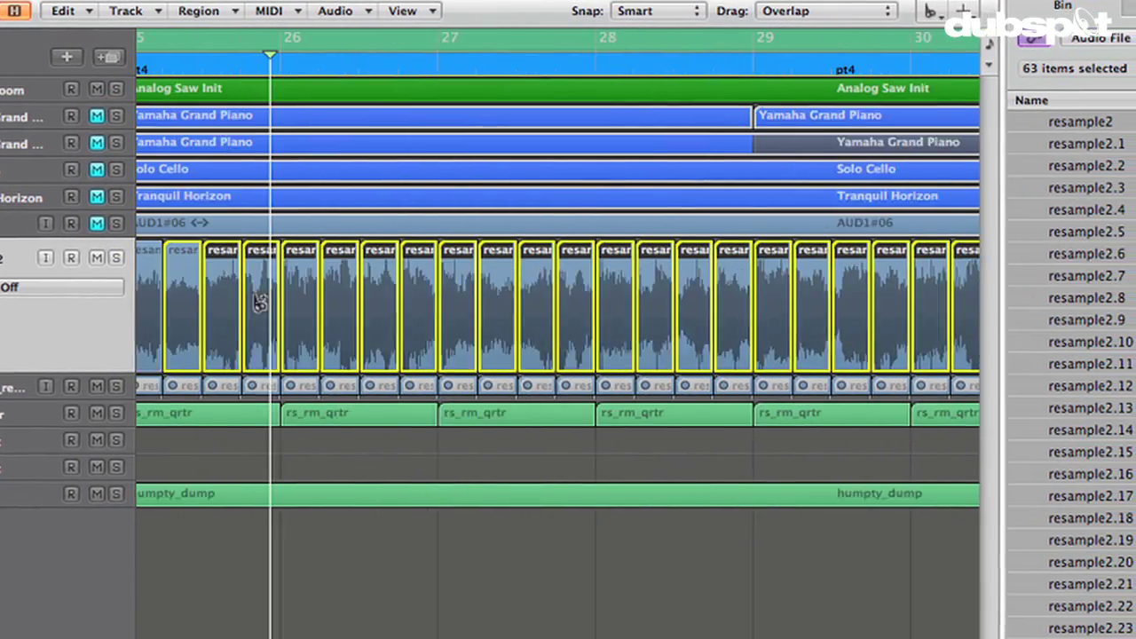
pyautogui.press('z')
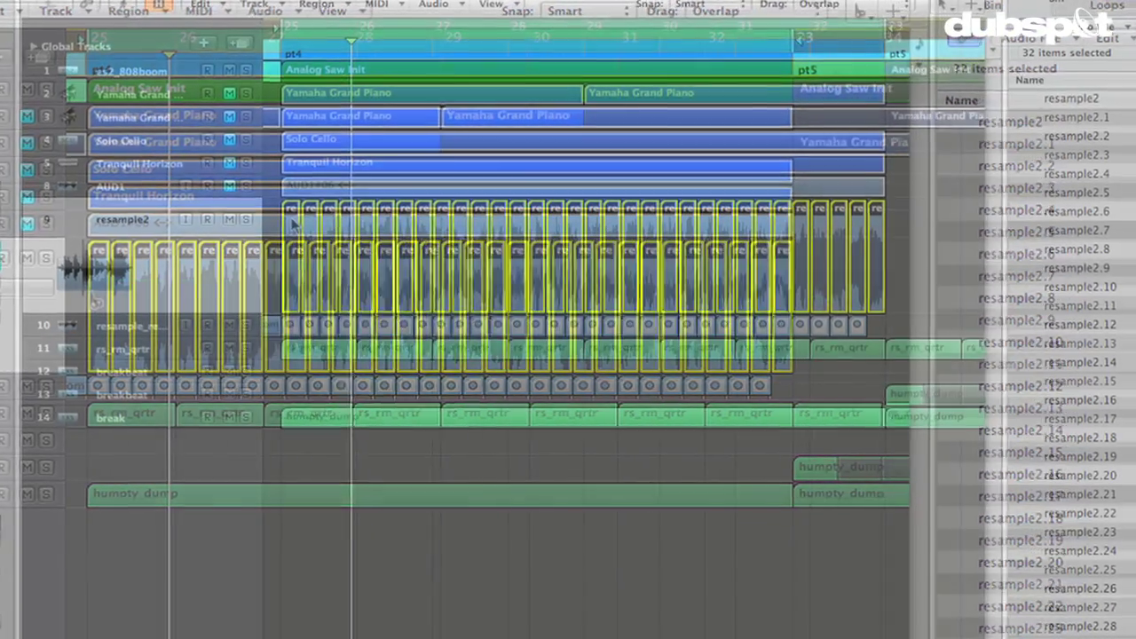
# Step: Convert the selected slices into a new sampler track
pyautogui.rightClick(278, 213)
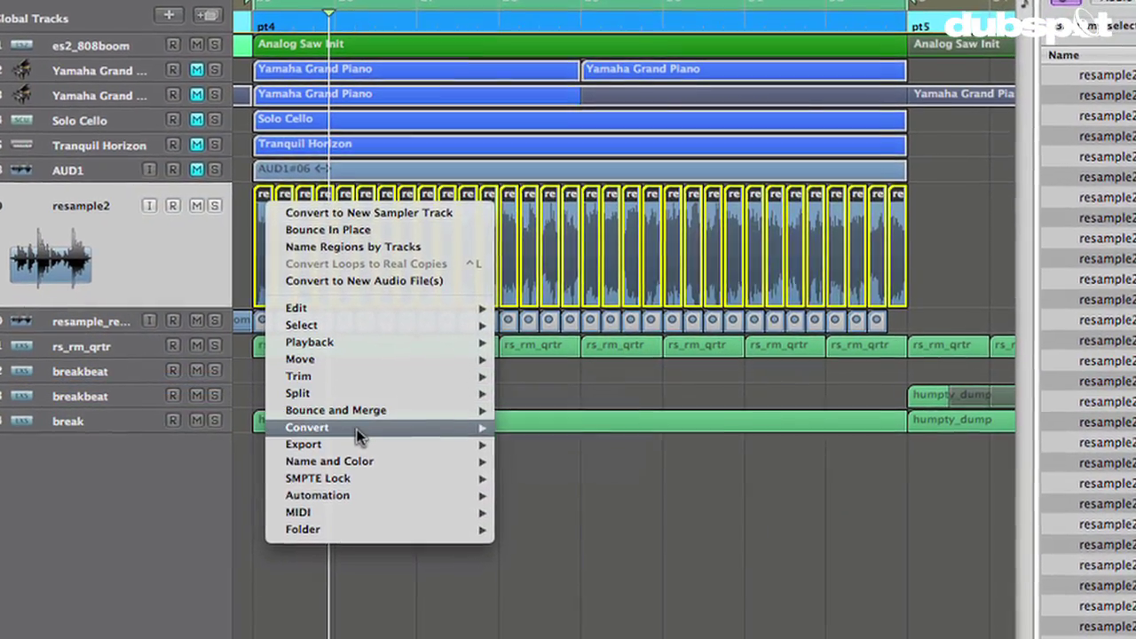
pyautogui.moveTo(395, 426)
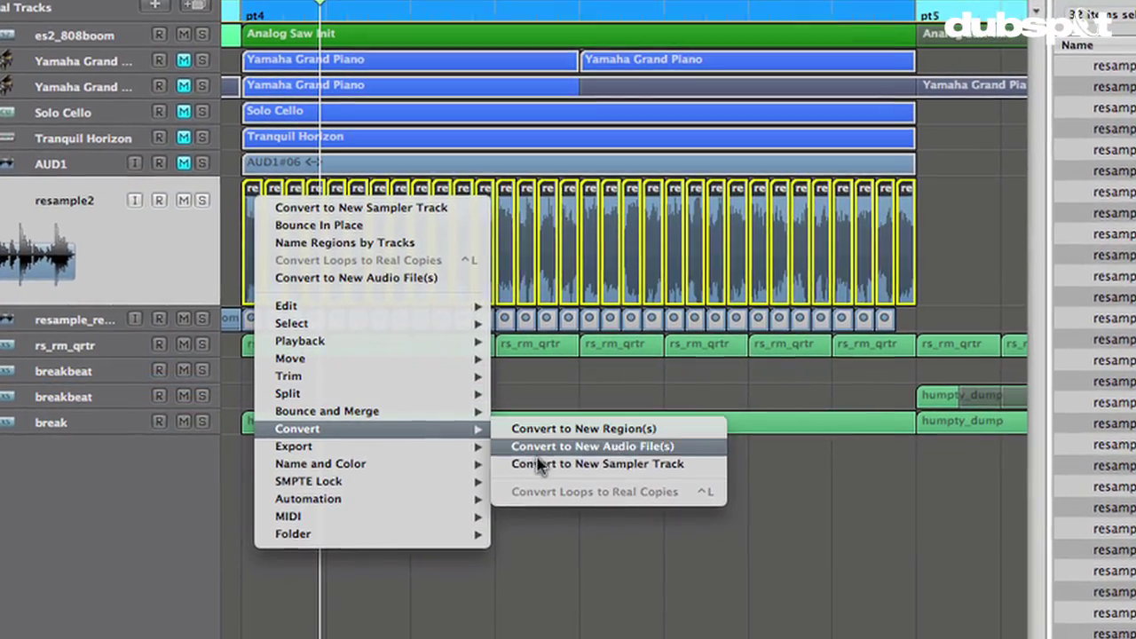
pyautogui.click(533, 464)
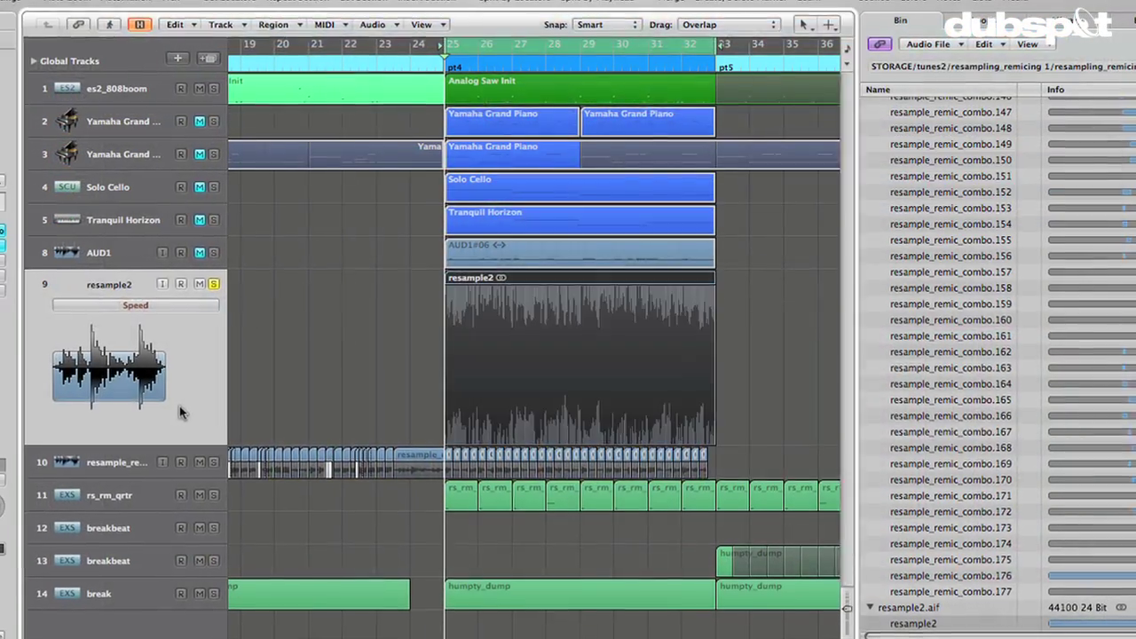
# Step: Check resample2's flex mode choices without changing them, then select the break sampler track
pyautogui.click(178, 303)
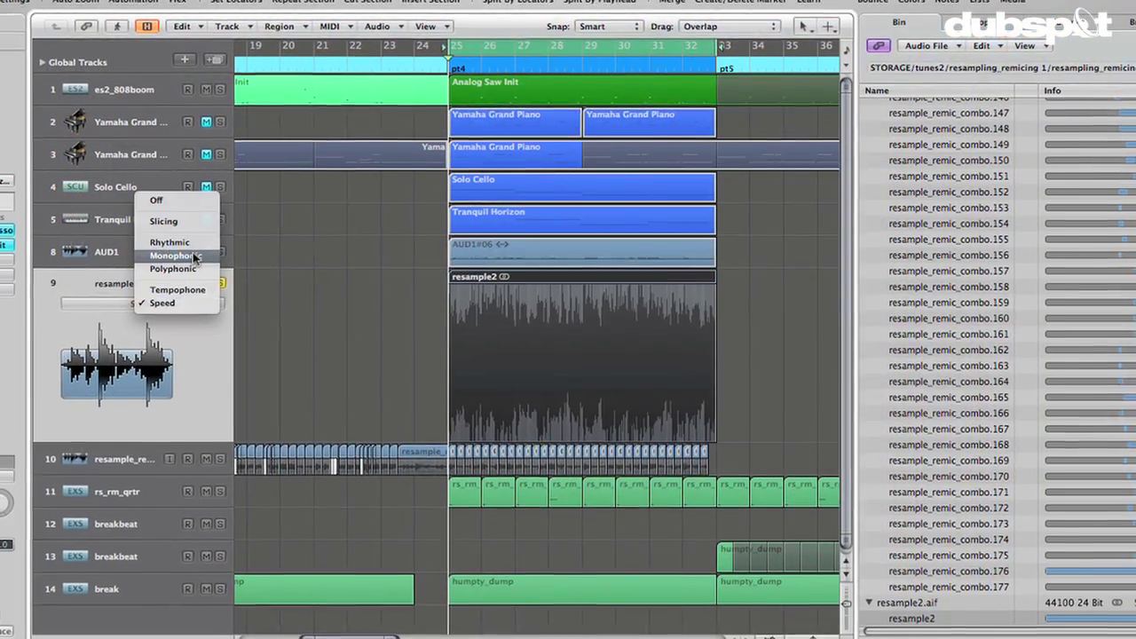
pyautogui.click(266, 281)
pyautogui.click(169, 304)
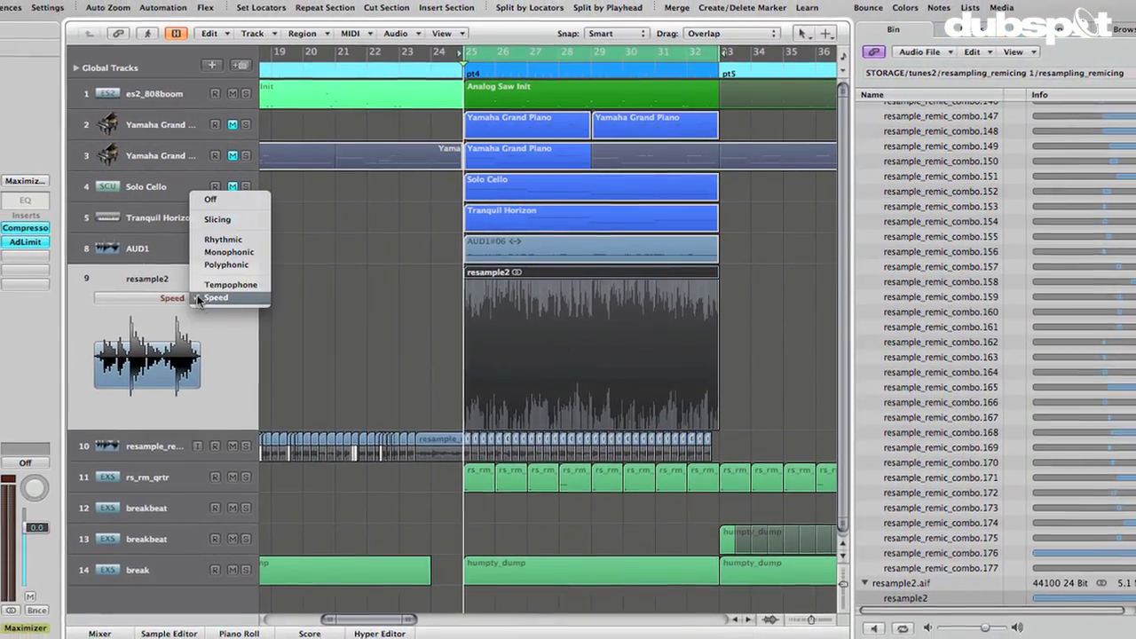
pyautogui.click(214, 298)
pyautogui.click(247, 570)
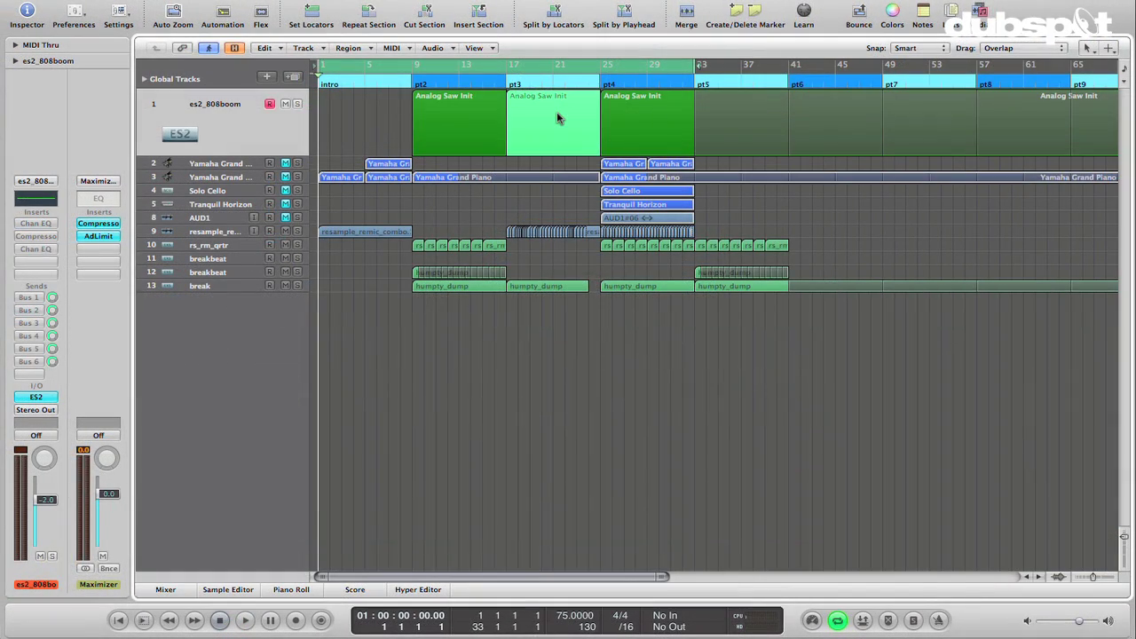
pyautogui.click(602, 68)
pyautogui.click(447, 71)
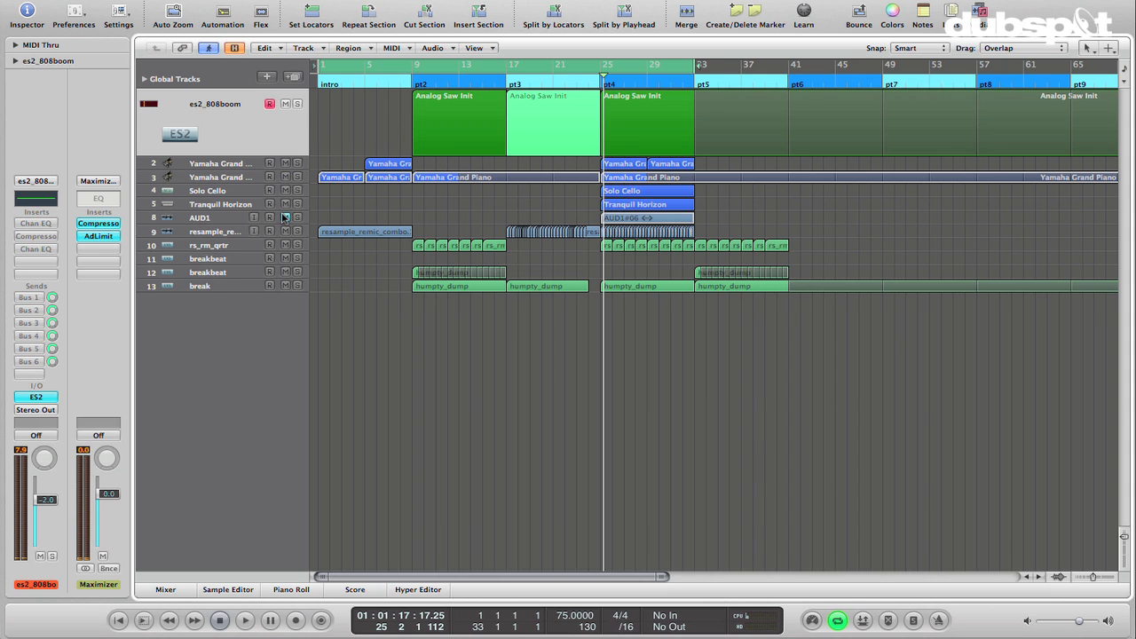
# Step: Loop bars 25–33 and select the Yamaha Grand, Solo Cello and Tranquil Horizon regions there
pyautogui.click(214, 163)
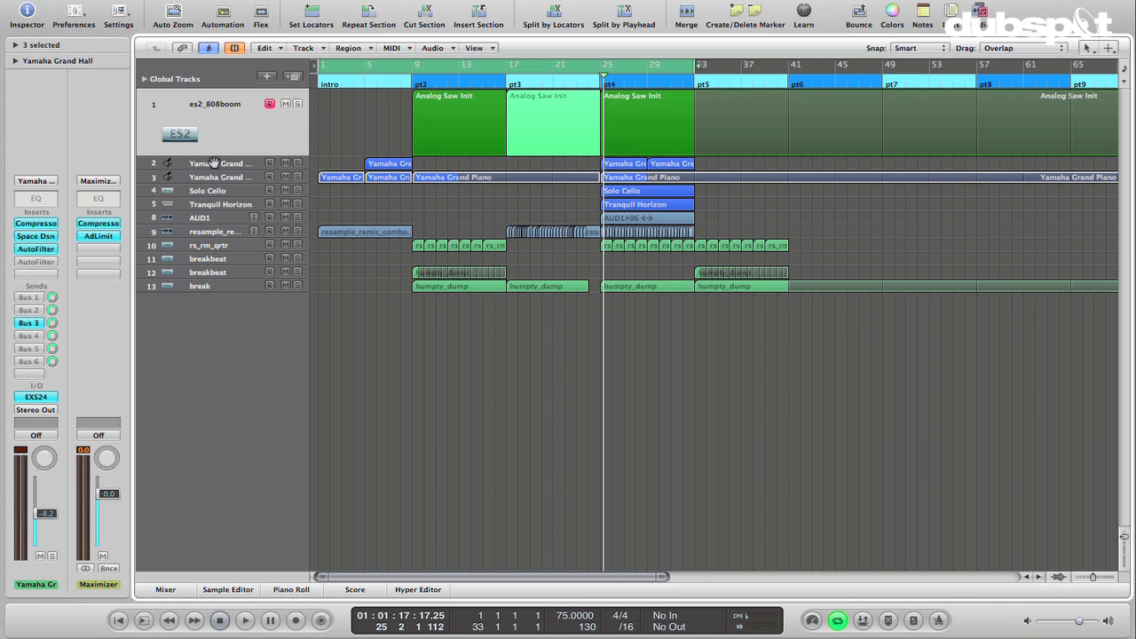
pyautogui.moveTo(604, 66); pyautogui.dragTo(691, 82)
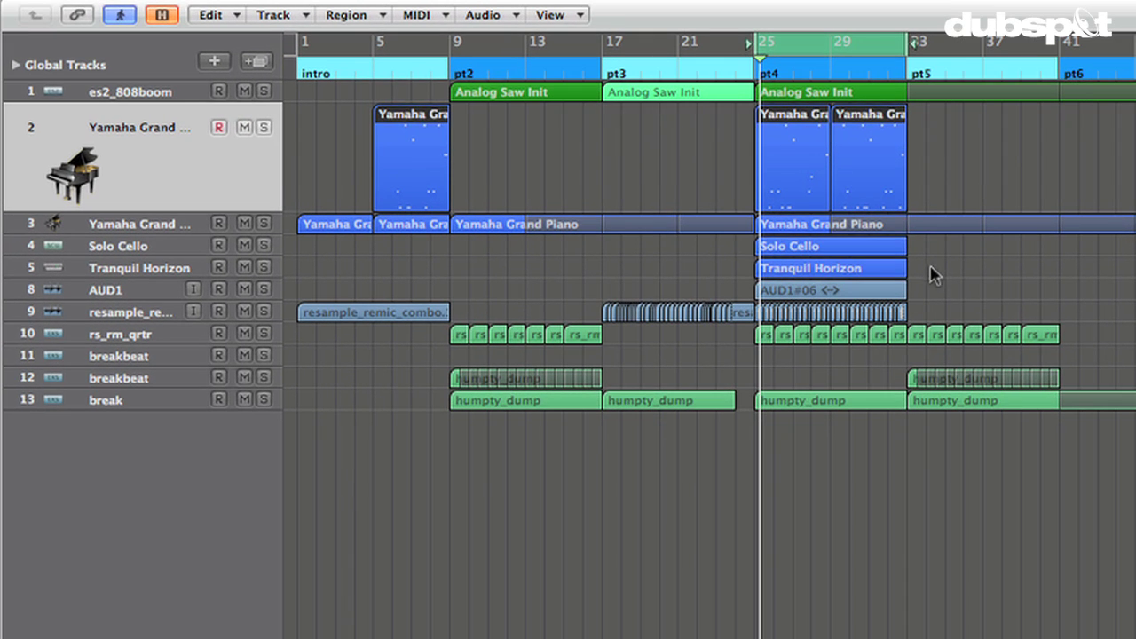
pyautogui.moveTo(715, 205); pyautogui.dragTo(644, 151)
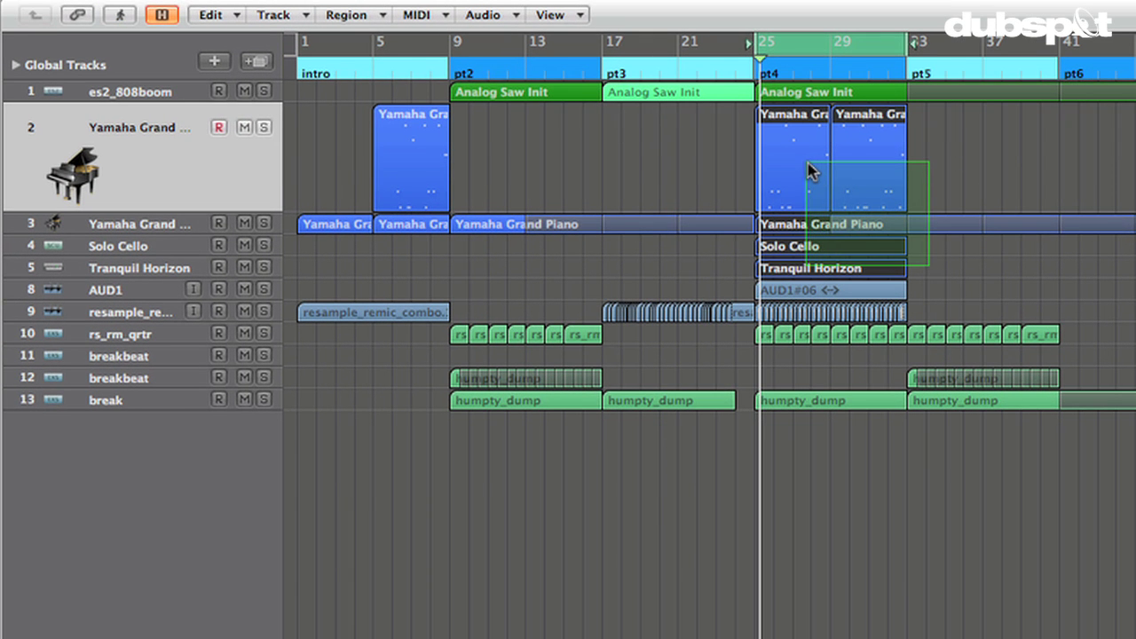
pyautogui.moveTo(808, 163); pyautogui.dragTo(808, 164)
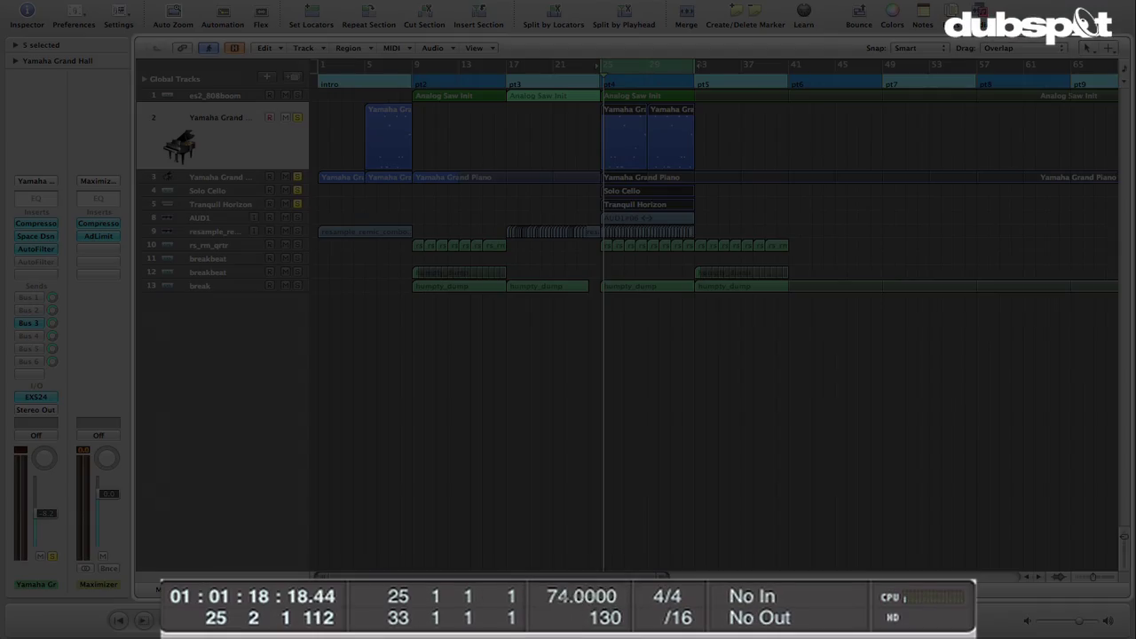
# Step: Set the project tempo to 96 and zoom in on bars 16–33
pyautogui.doubleClick(450, 615)
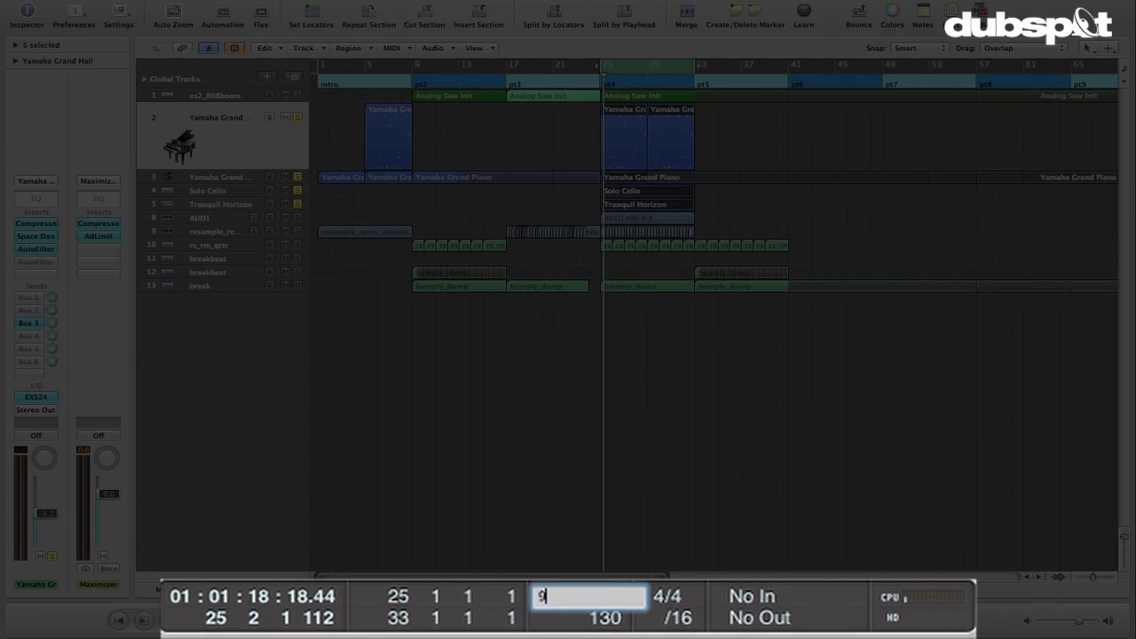
pyautogui.press('Return')
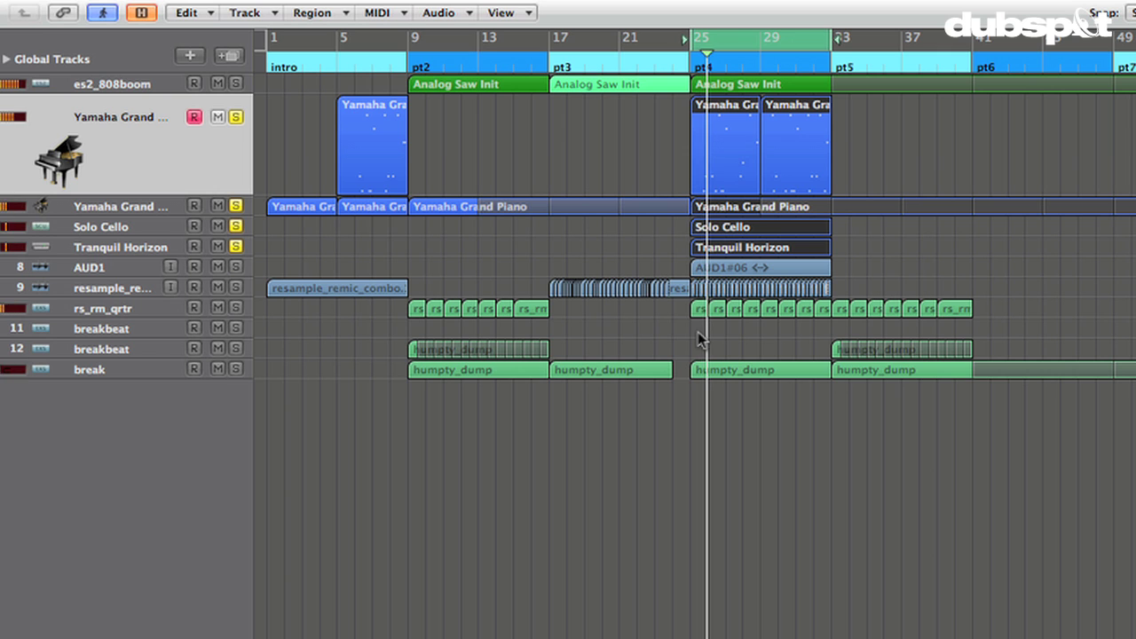
pyautogui.press('super+Right')
pyautogui.press('super+Right')
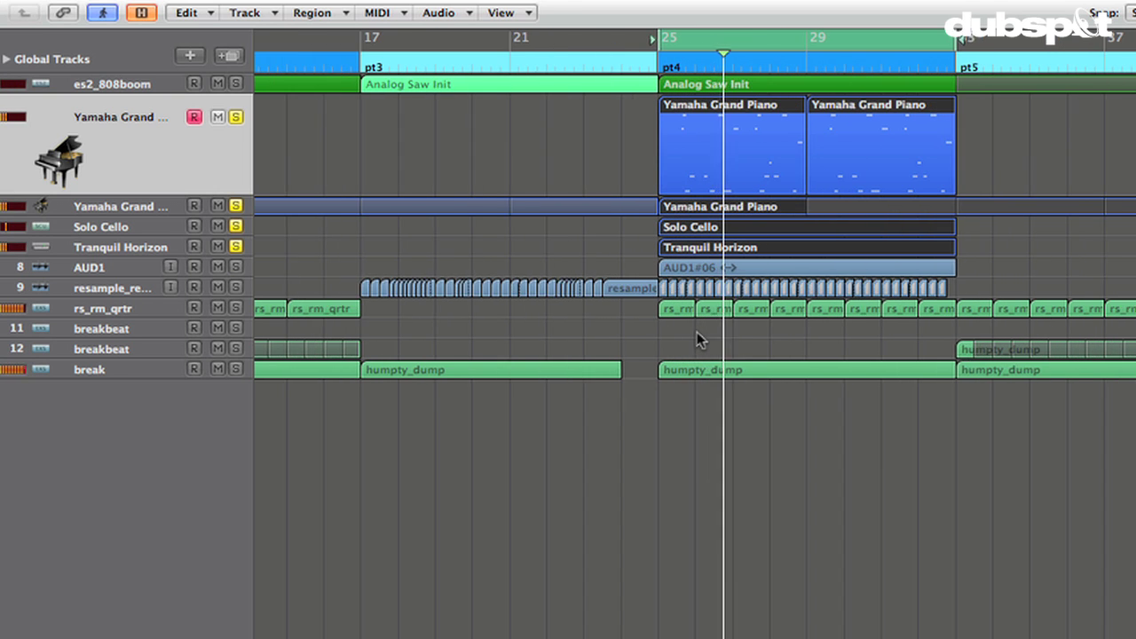
pyautogui.hscroll(5, 696, 332)
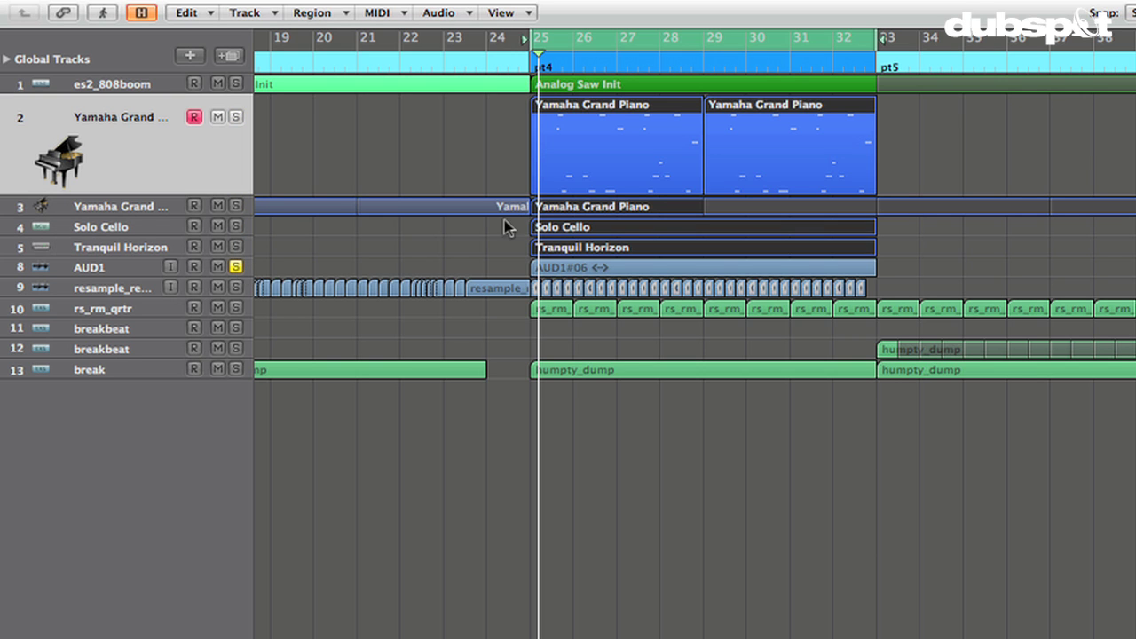
# Step: Enlarge the track rows and select the AUD1#06 audio region
pyautogui.press('super+Down')
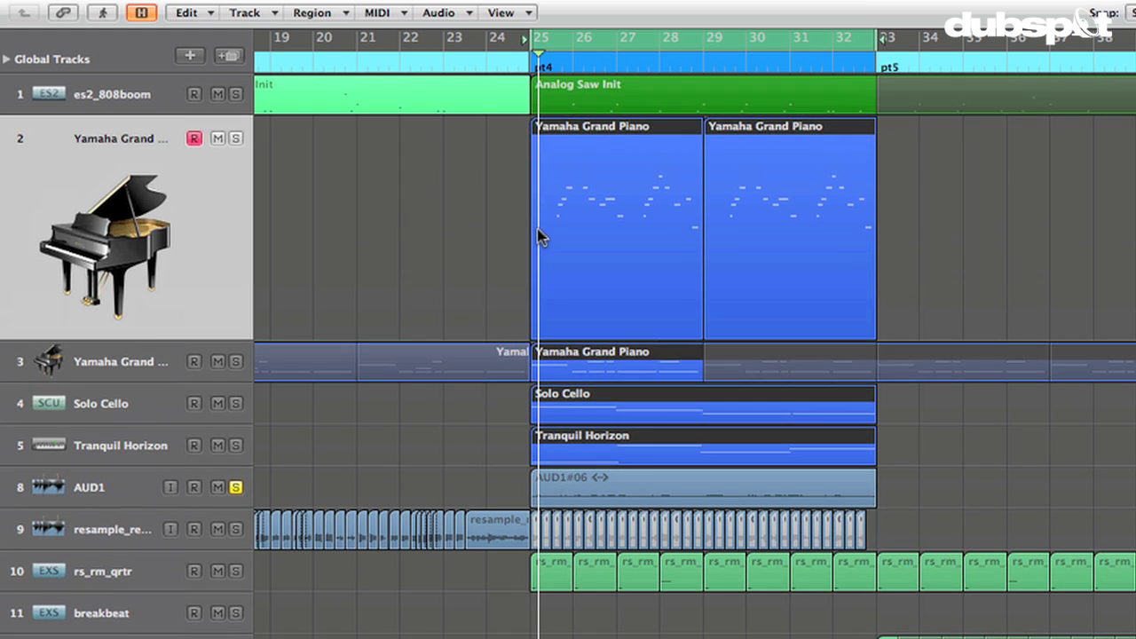
pyautogui.click(586, 493)
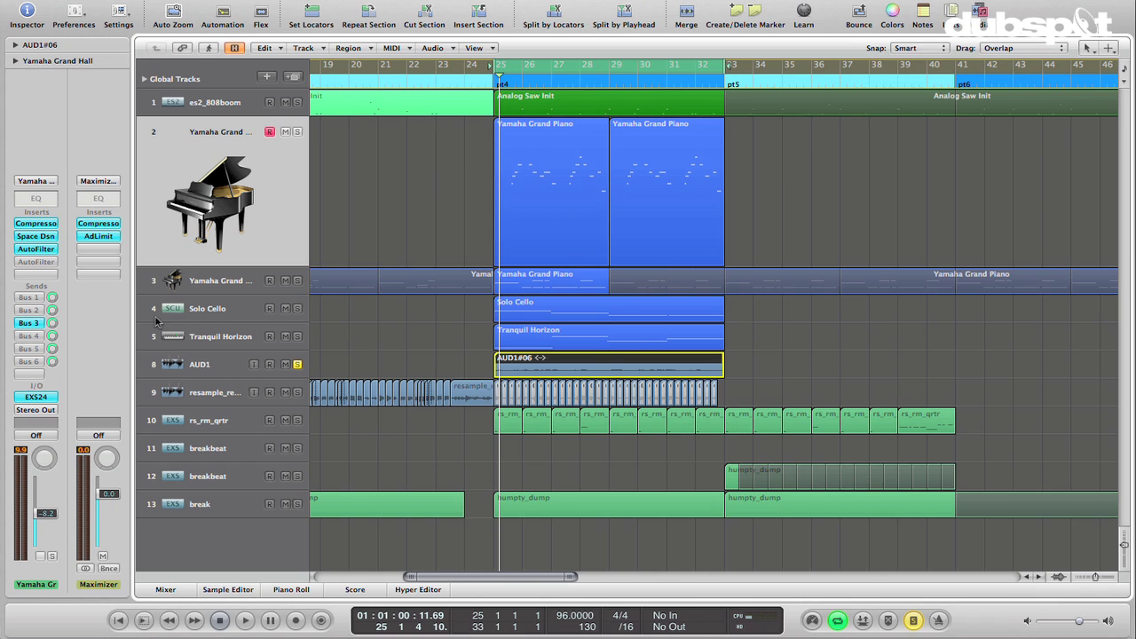
# Step: Select AUD1 and toggle the bypass on its Channel EQ and Compressor
pyautogui.click(213, 364)
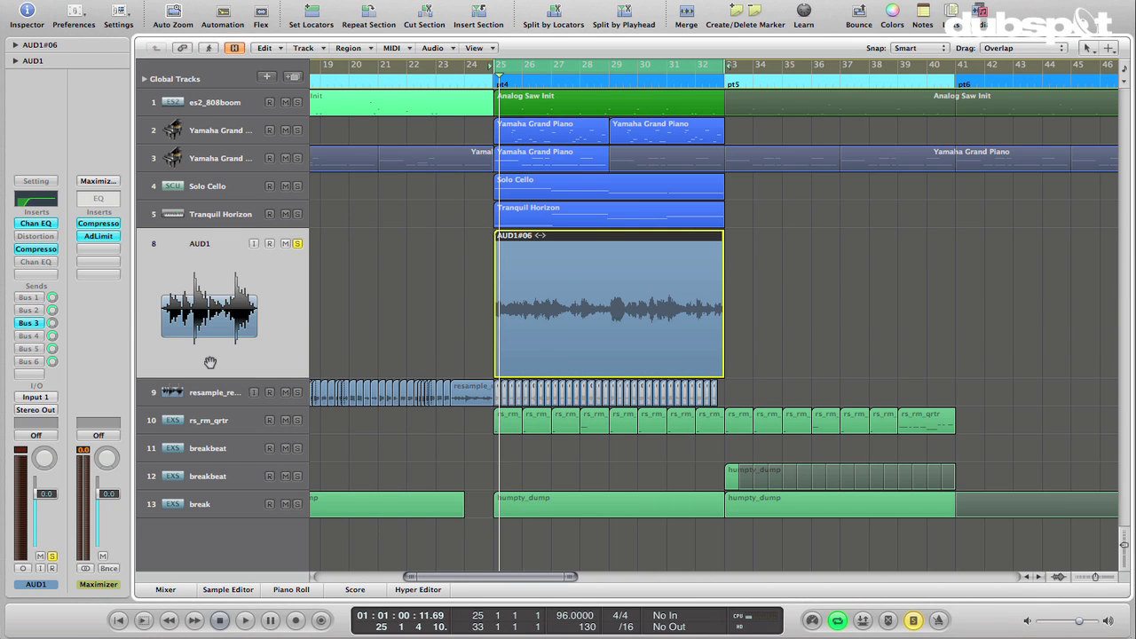
pyautogui.keyDown('alt'); pyautogui.click(20, 225); pyautogui.keyUp('alt')
pyautogui.keyDown('alt'); pyautogui.click(26, 249); pyautogui.keyUp('alt')
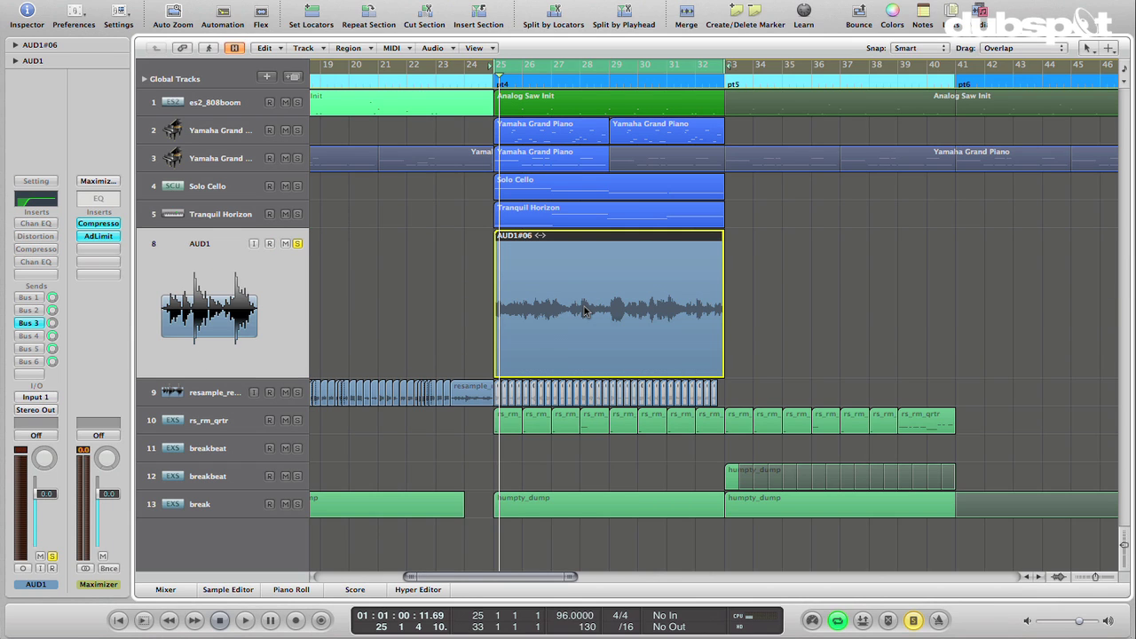
# Step: Play AUD1 from bar 25, stopping and restarting playback to audition it
pyautogui.press('space')
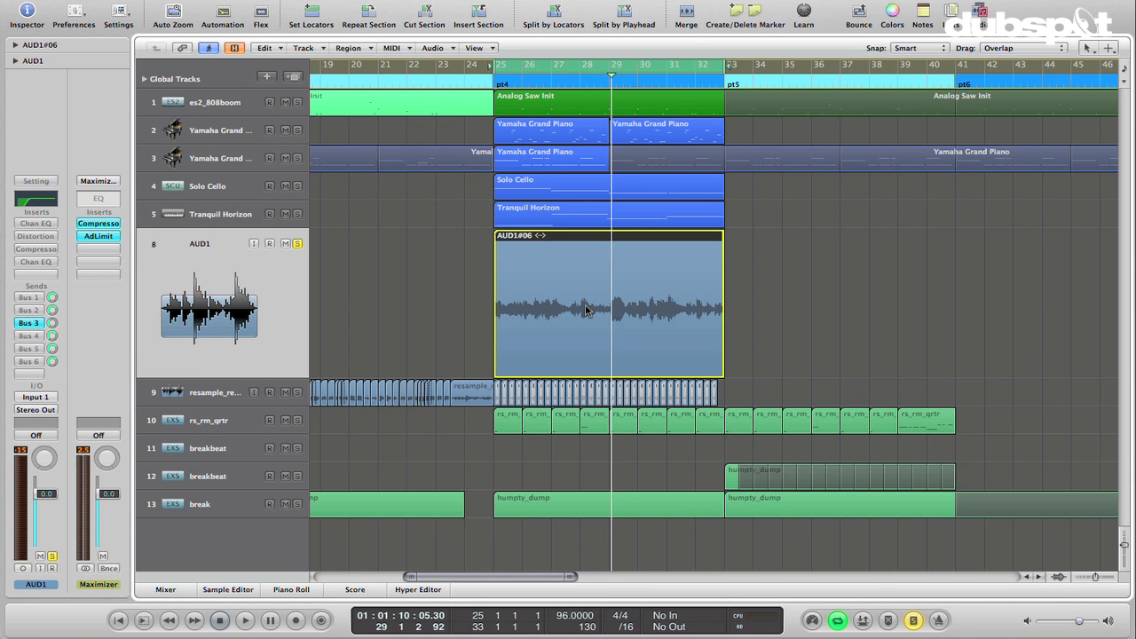
pyautogui.press('space')
pyautogui.press('space')
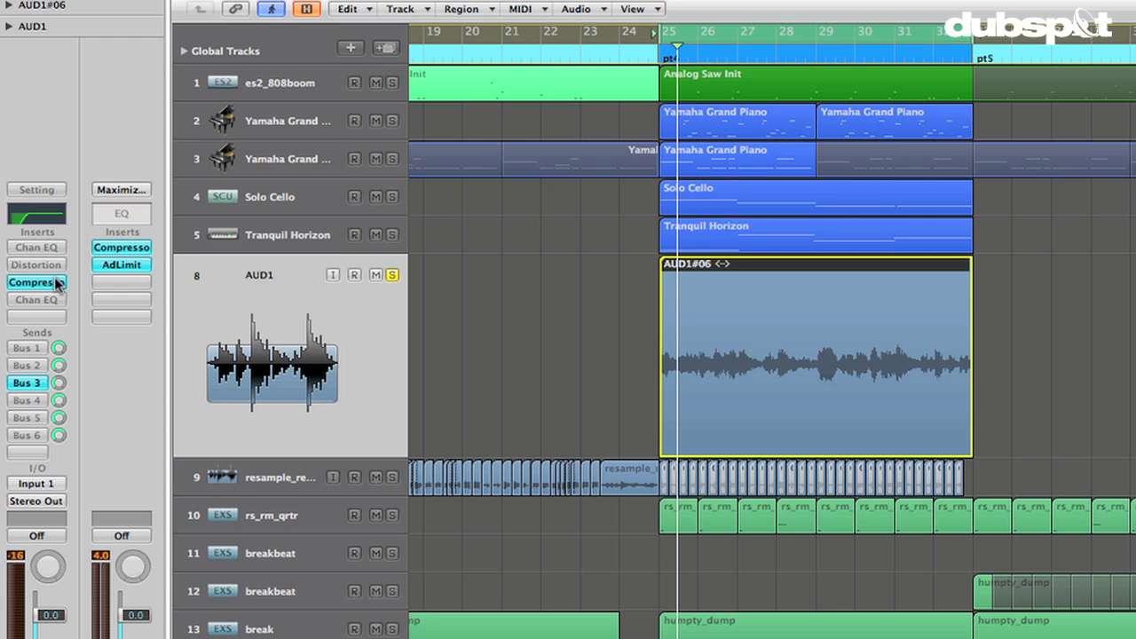
pyautogui.press('space')
pyautogui.press('space')
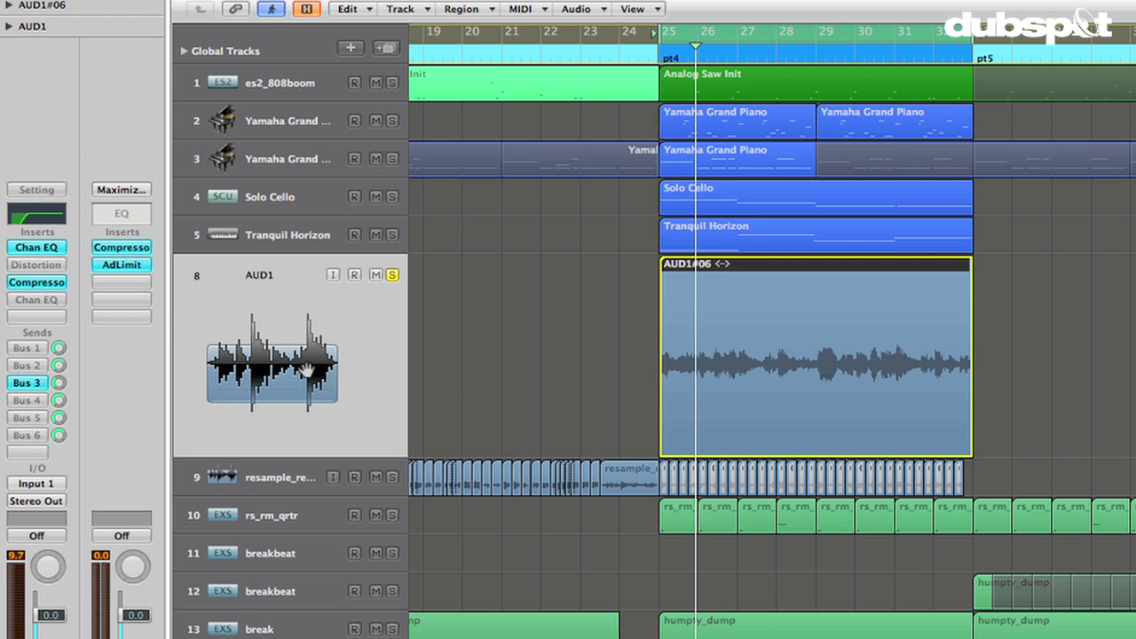
pyautogui.press('space')
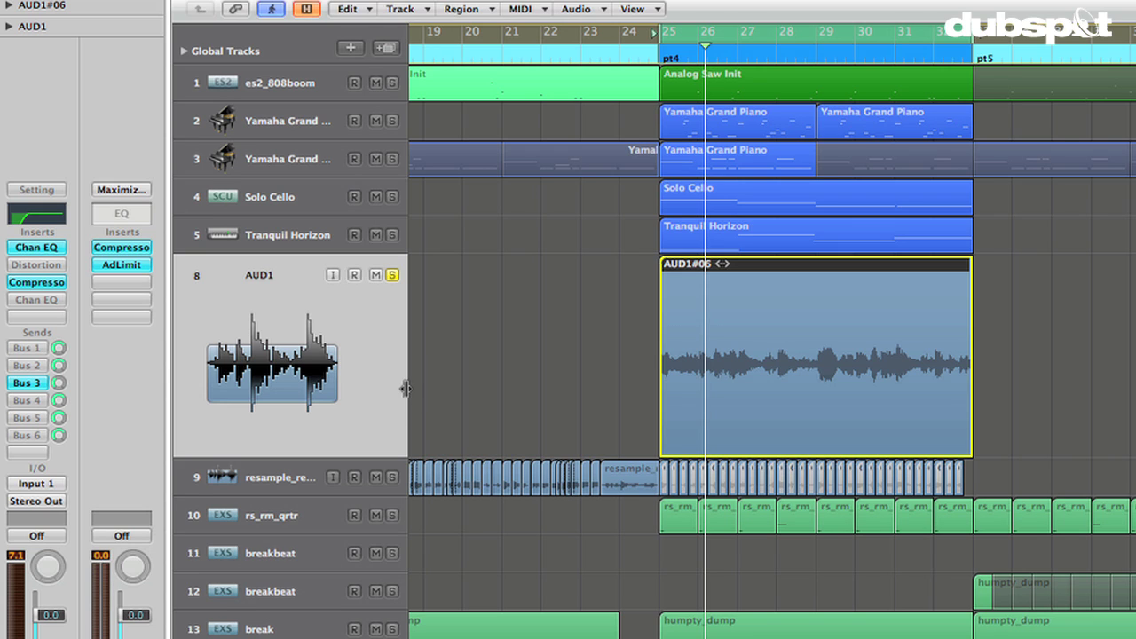
# Step: Solo the cello, both piano tracks and Tranquil Horizon, and deselect the AUD1 region
pyautogui.moveTo(392, 196); pyautogui.dragTo(393, 120)
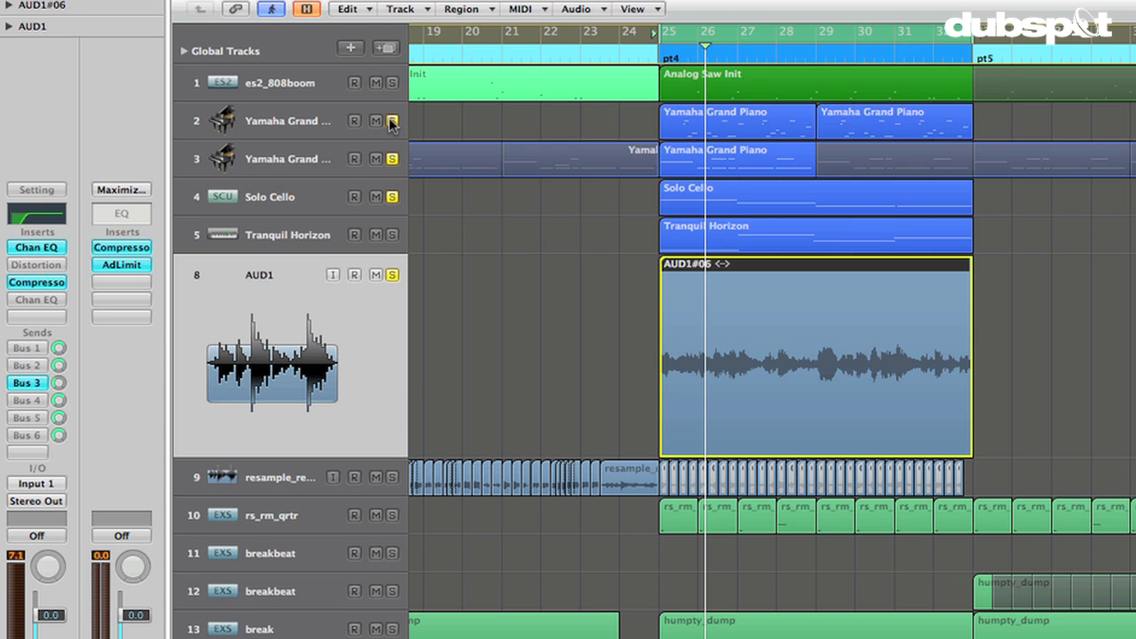
pyautogui.click(391, 234)
pyautogui.click(551, 316)
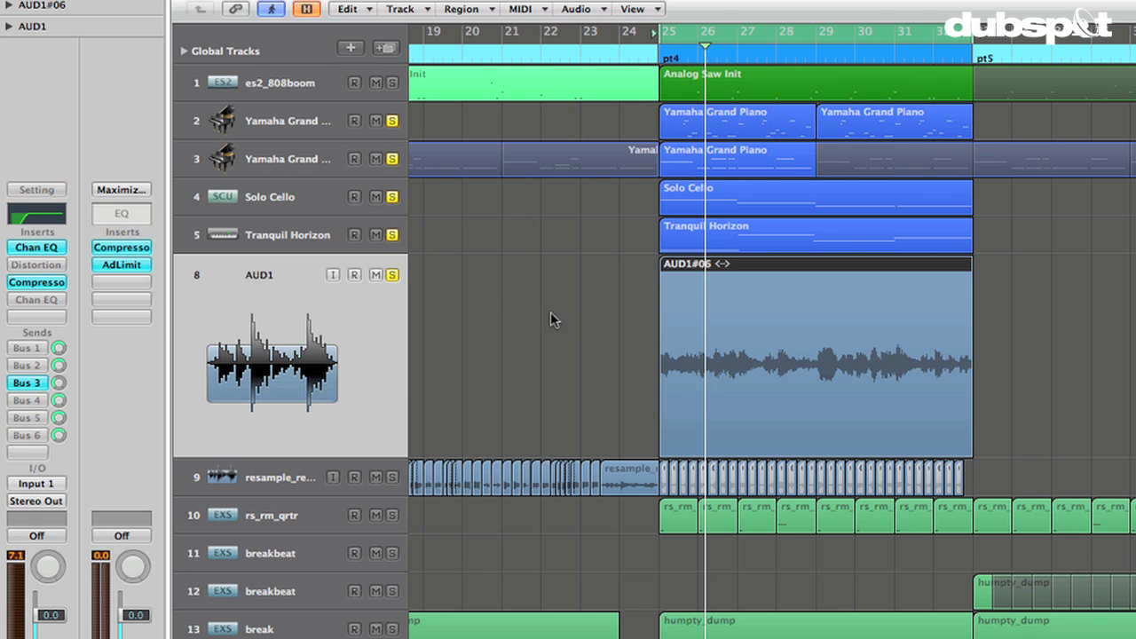
# Step: Play from bar 25, briefly unsoloing AUD1 and re-soloing it, then stop
pyautogui.press('space')
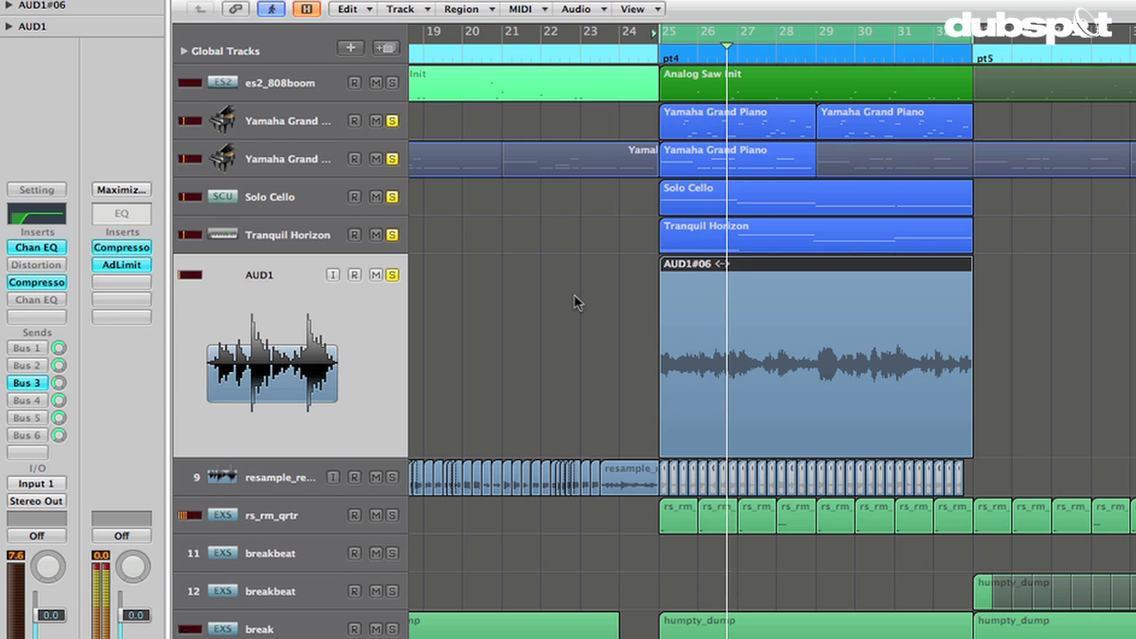
pyautogui.click(392, 274)
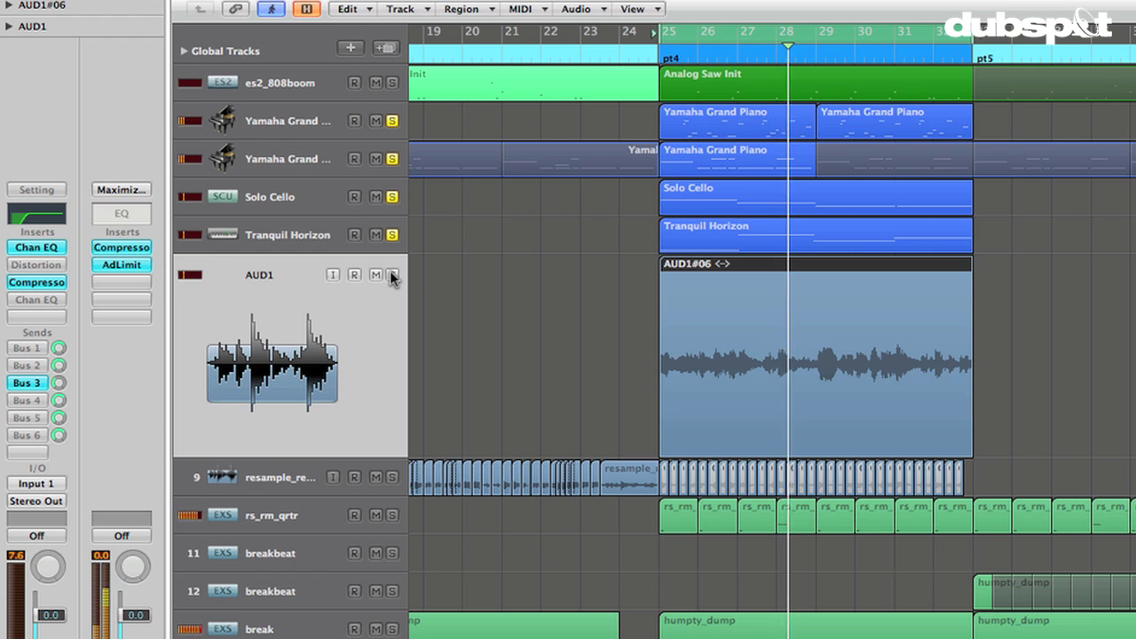
pyautogui.click(392, 275)
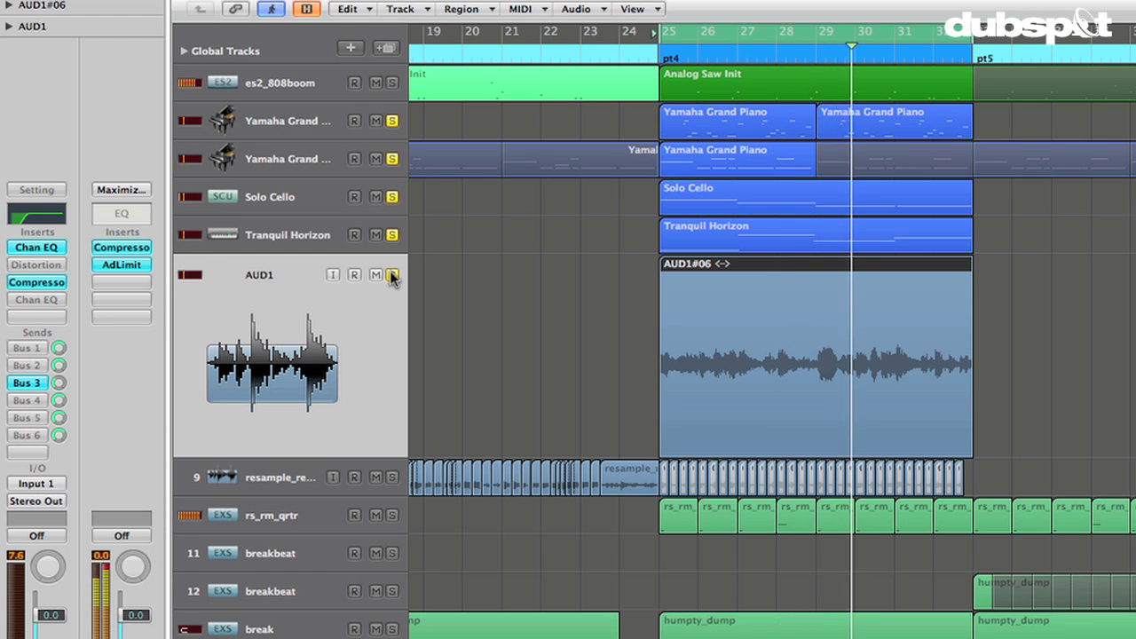
pyautogui.press('space')
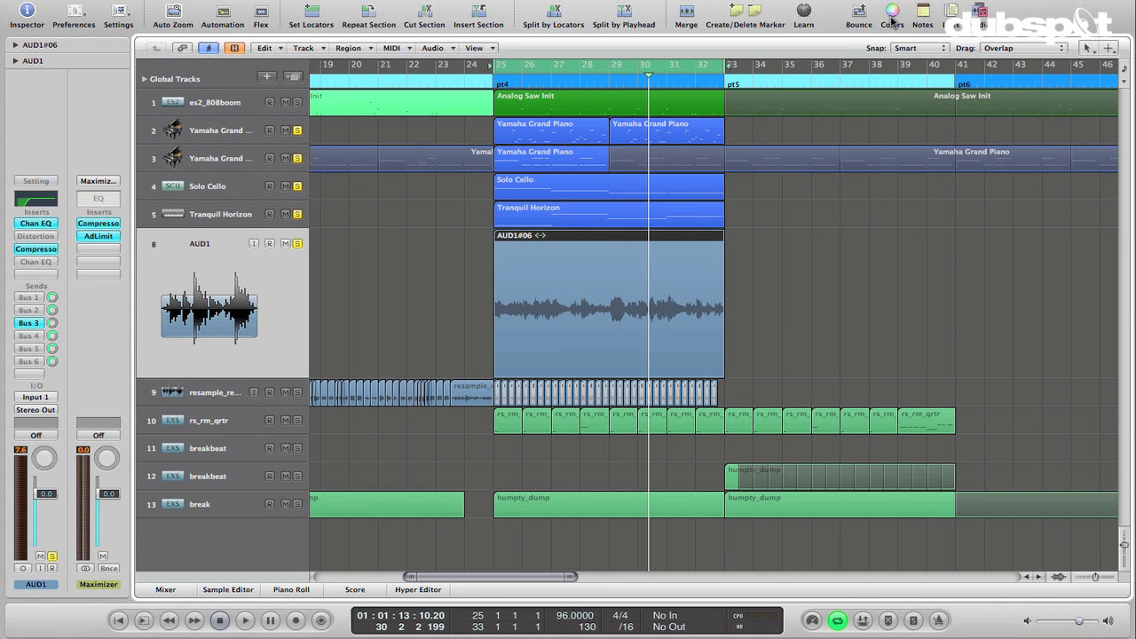
# Step: Bounce bars 25–33 as PCM to a file named 'resample2', adding it to the Audio Bin
pyautogui.click(858, 20)
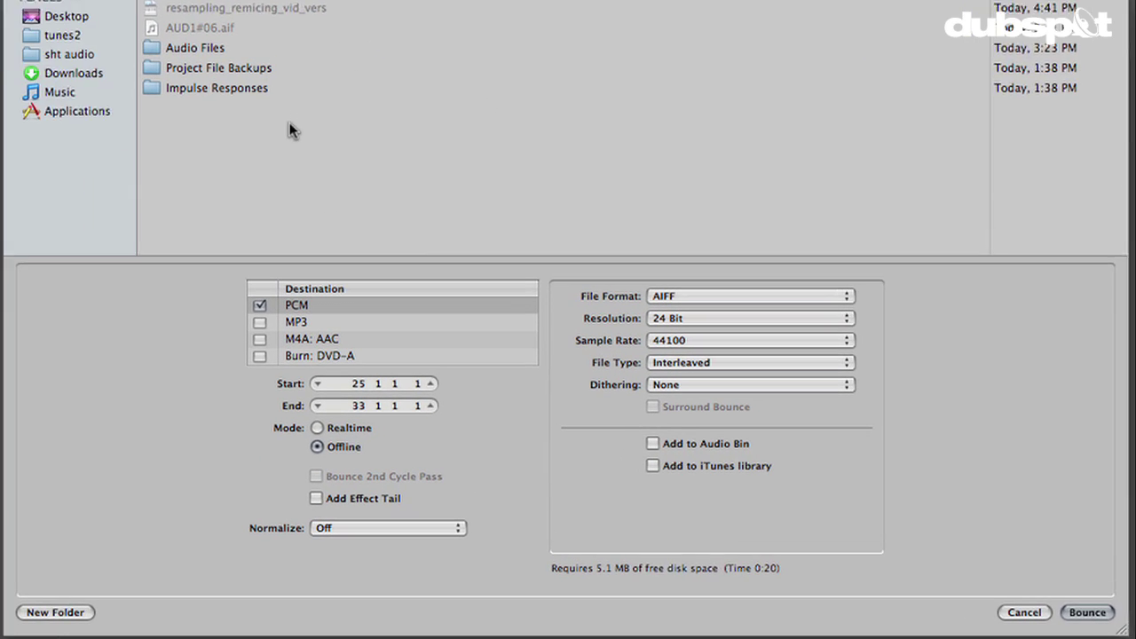
pyautogui.click(327, 300)
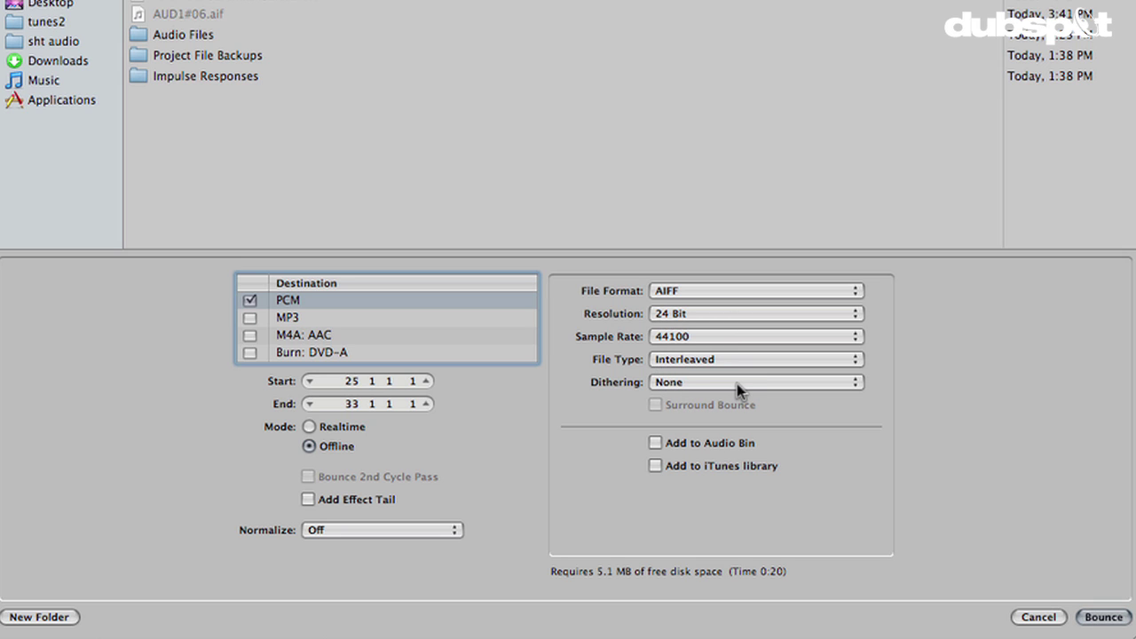
pyautogui.click(710, 443)
pyautogui.click(507, 10)
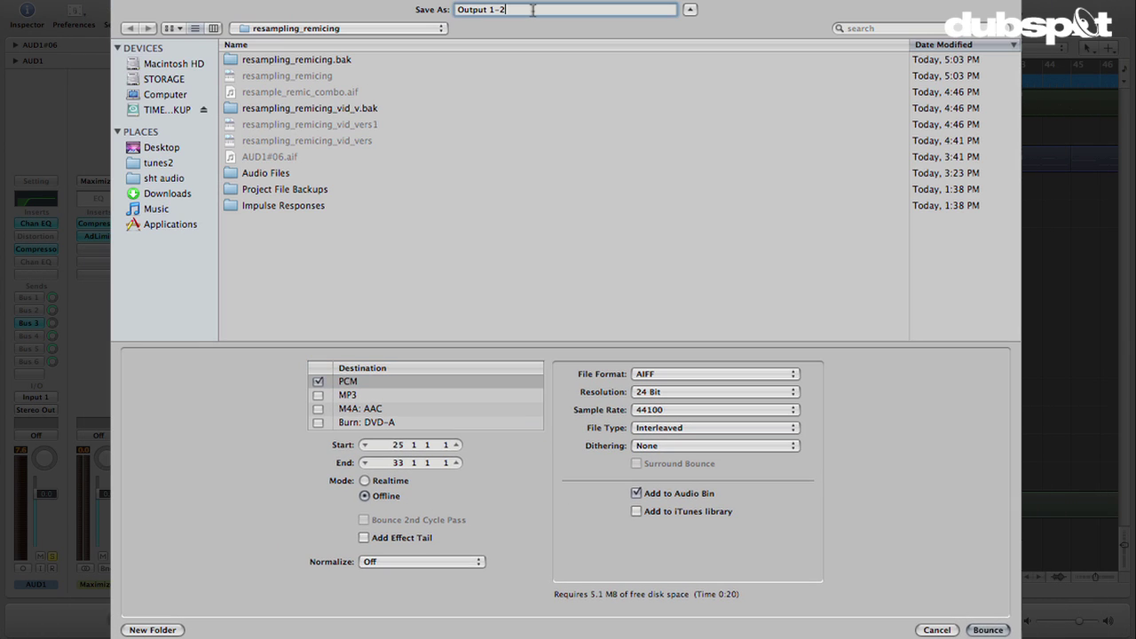
pyautogui.tripleClick(533, 10)
pyautogui.write('resample2')
pyautogui.click(412, 284)
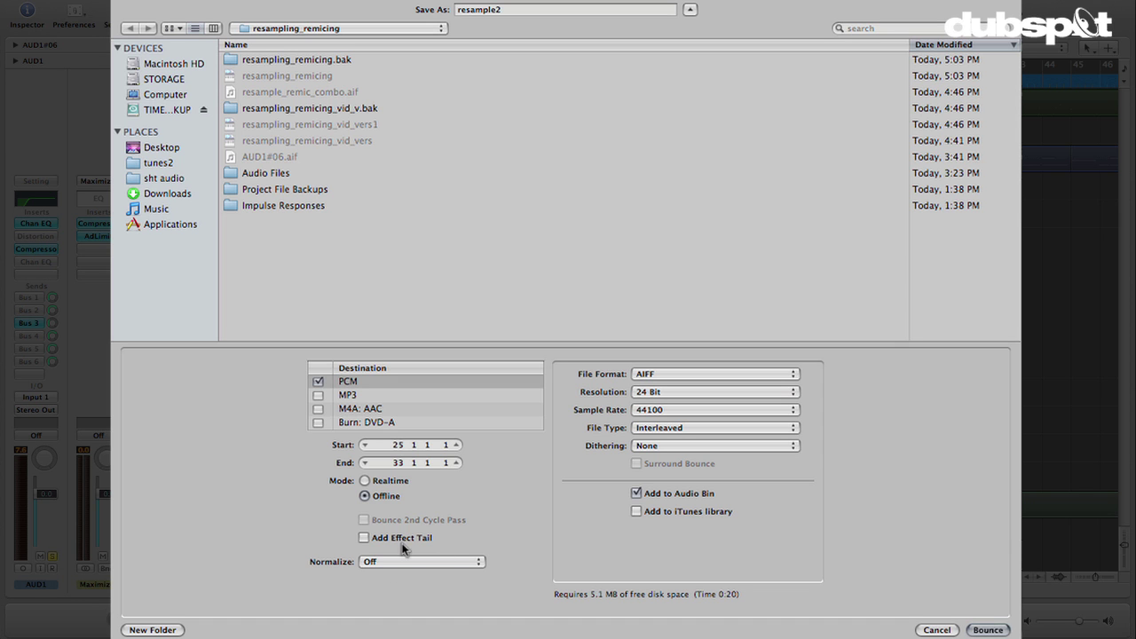
pyautogui.press('Return')
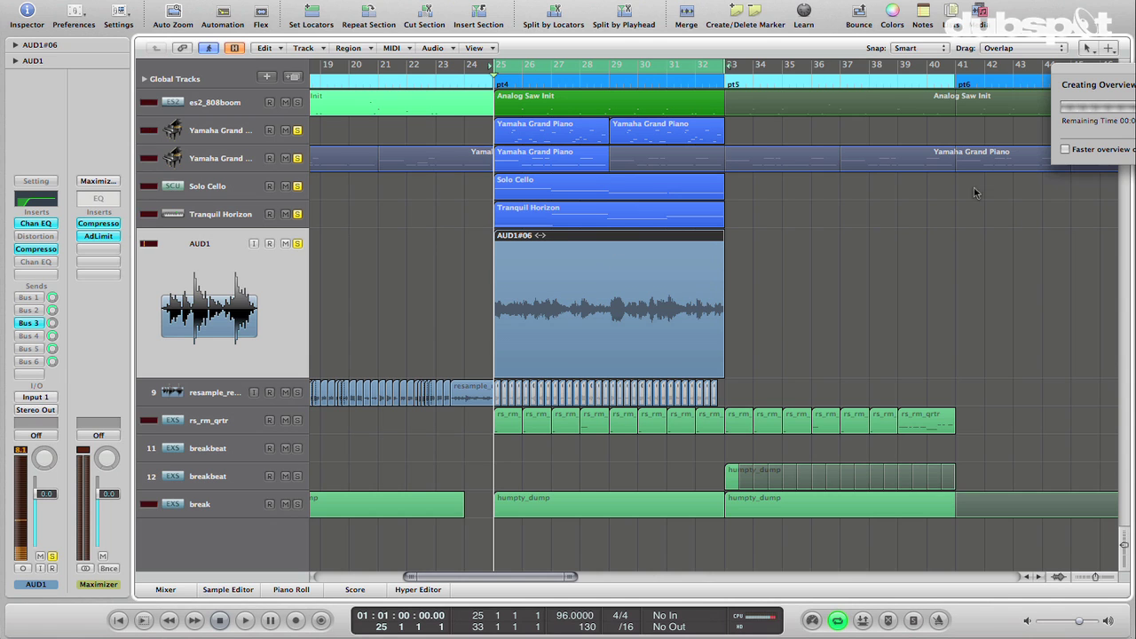
# Step: Show the project's audio Bin in the Media browser and collapse the resample2.aif entry
pyautogui.click(982, 18)
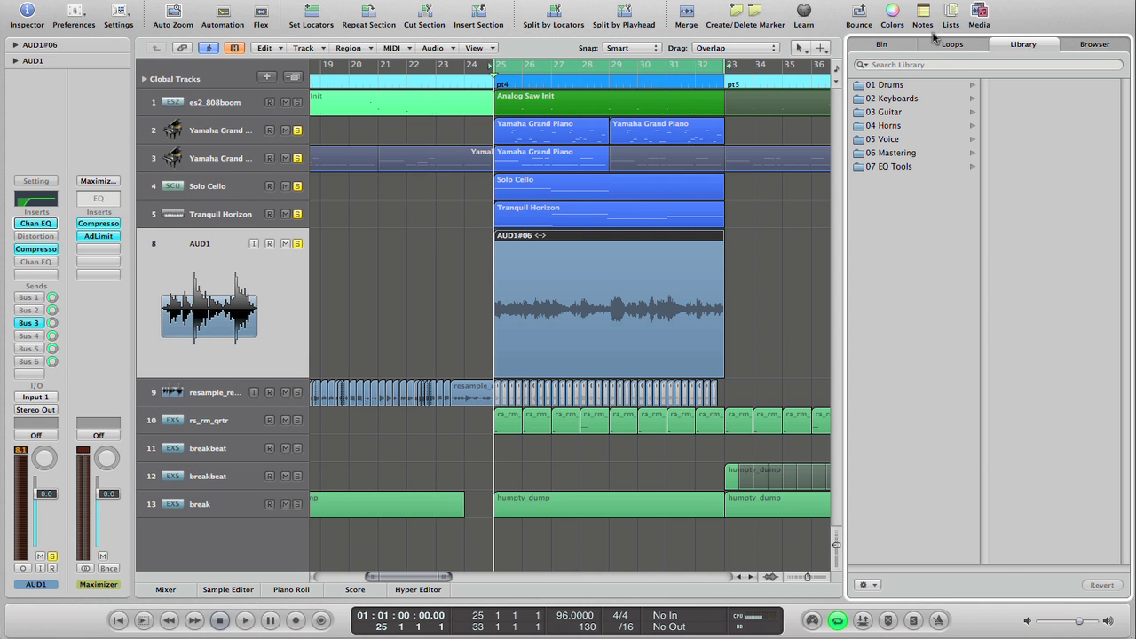
pyautogui.click(906, 43)
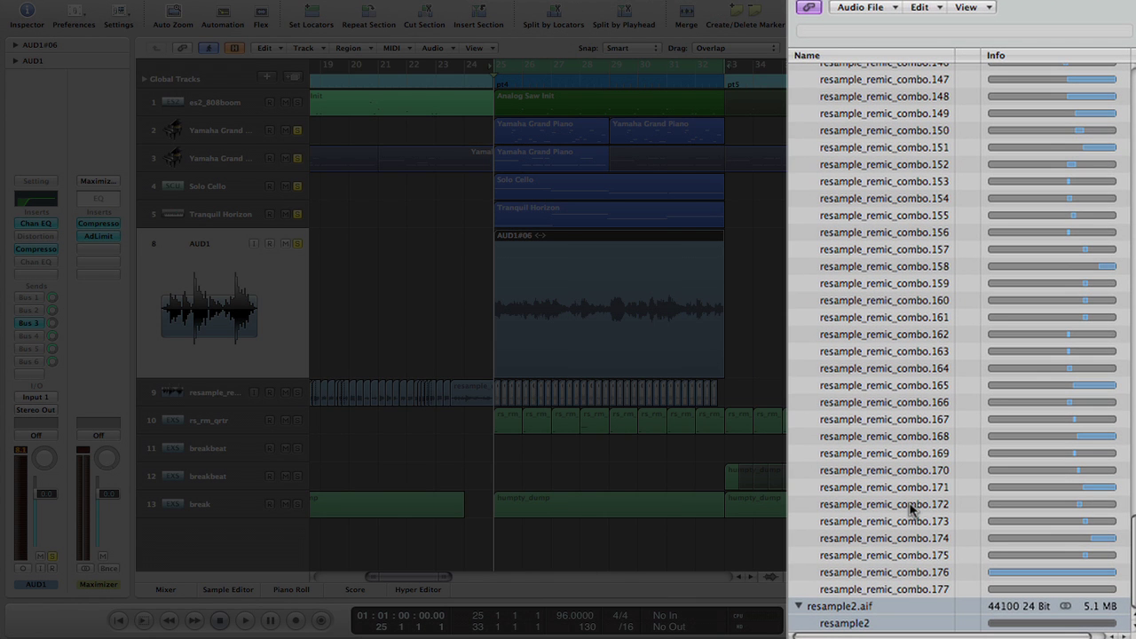
pyautogui.click(798, 606)
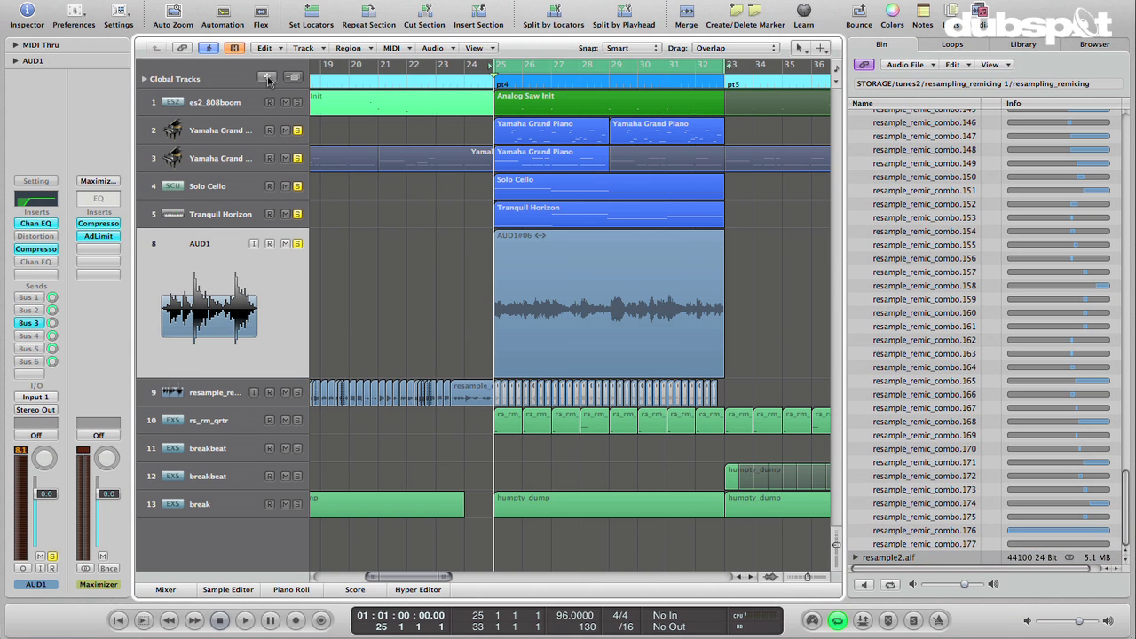
# Step: Add a new audio track, mute AUD1, cello, Horizon and pianos, and place resample2.aif at bar 25
pyautogui.click(266, 77)
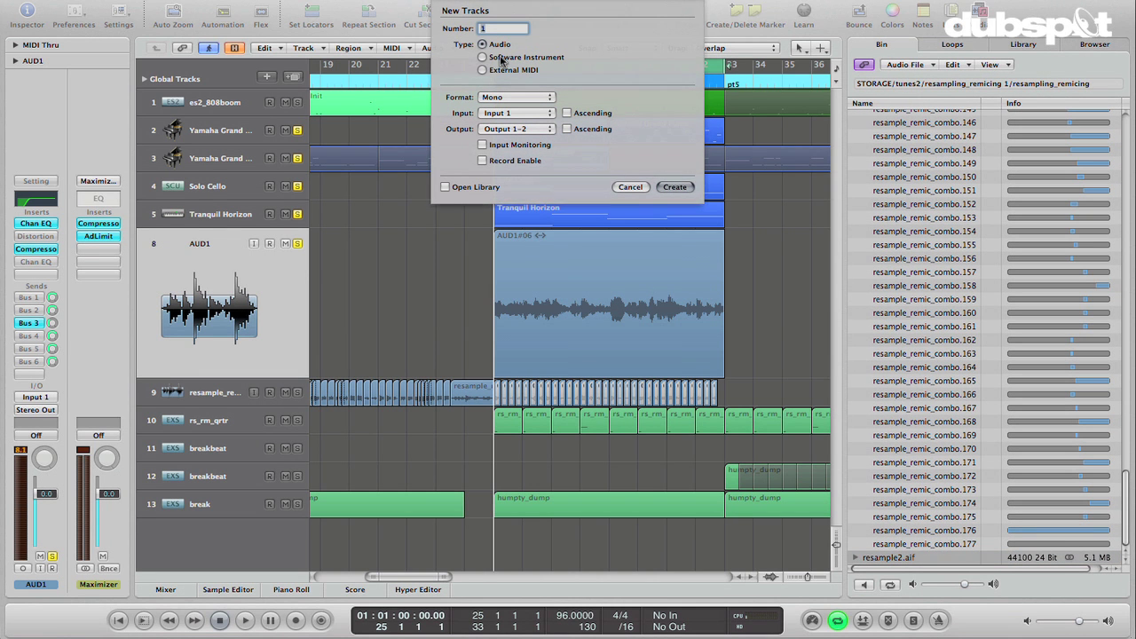
pyautogui.press('Return')
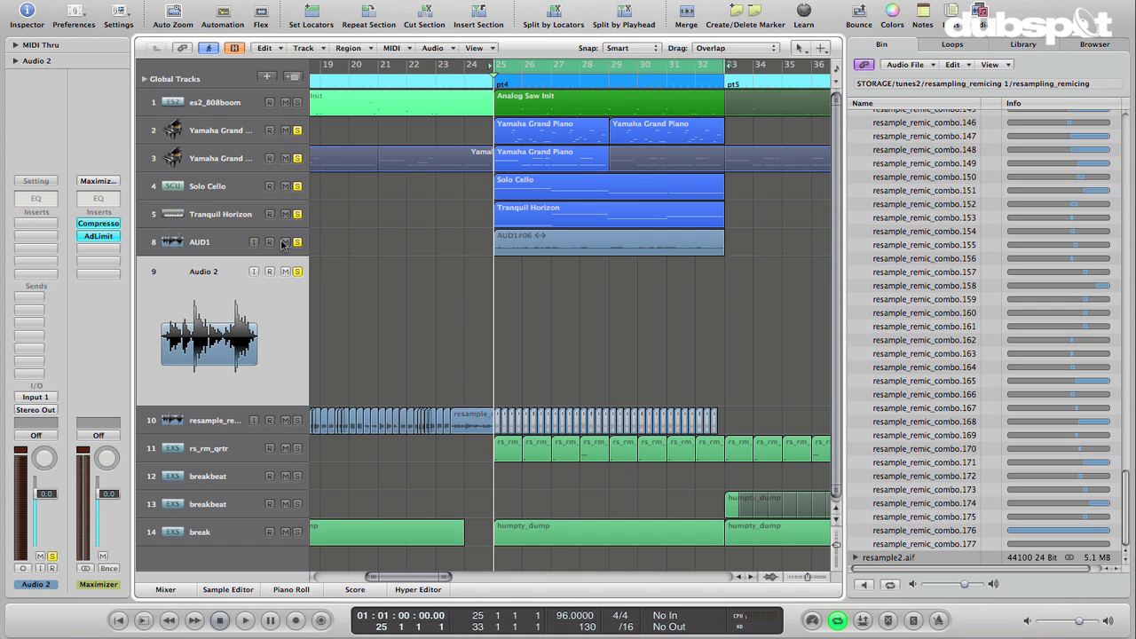
pyautogui.moveTo(283, 245); pyautogui.dragTo(299, 263)
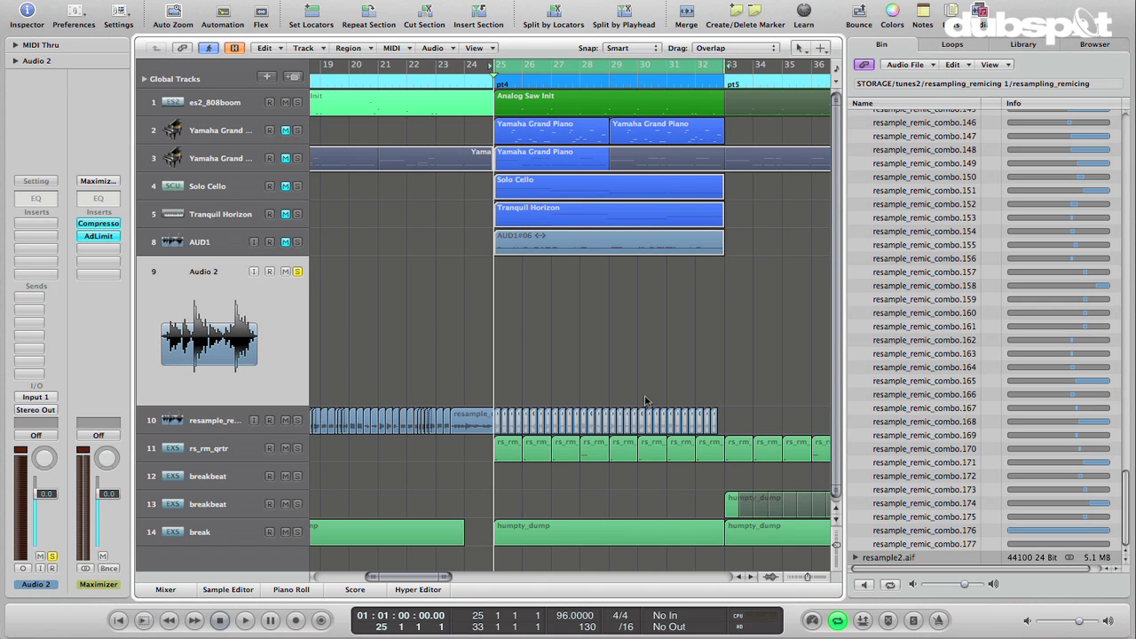
pyautogui.moveTo(891, 560); pyautogui.dragTo(500, 297)
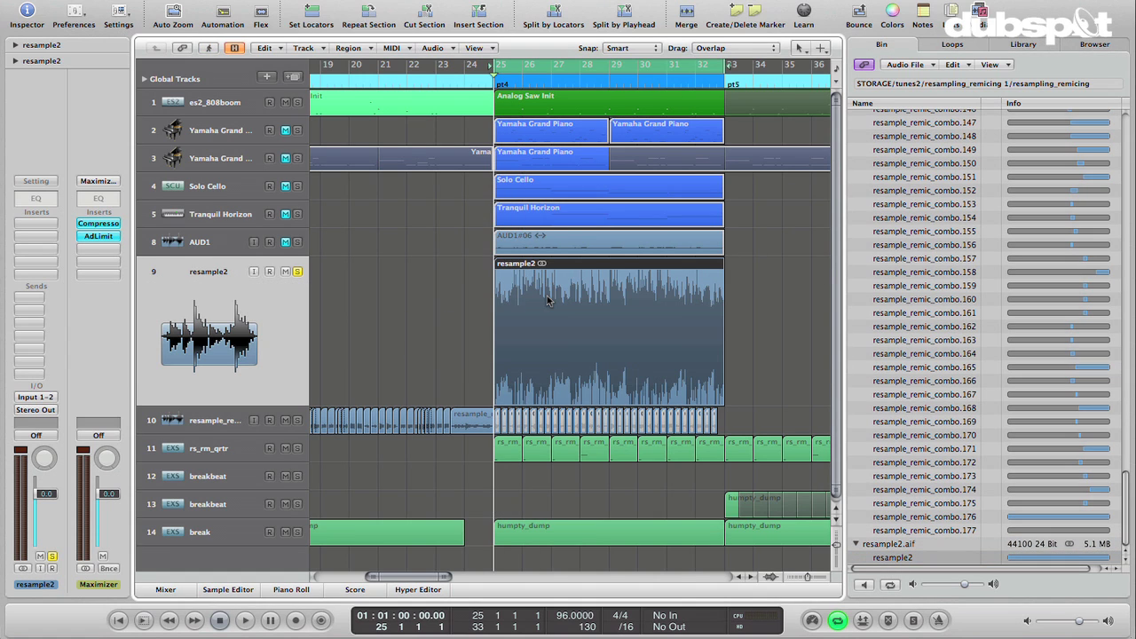
# Step: Show flex view and choose Speed as resample2's flex mode, confirming it stays Speed
pyautogui.click(261, 15)
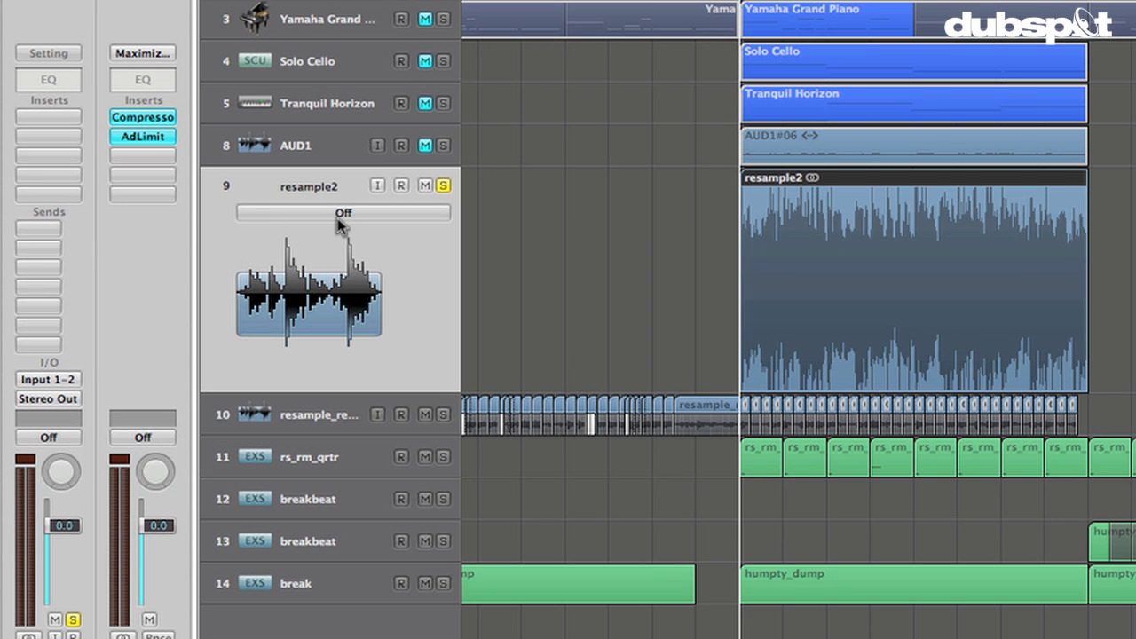
pyautogui.click(229, 287)
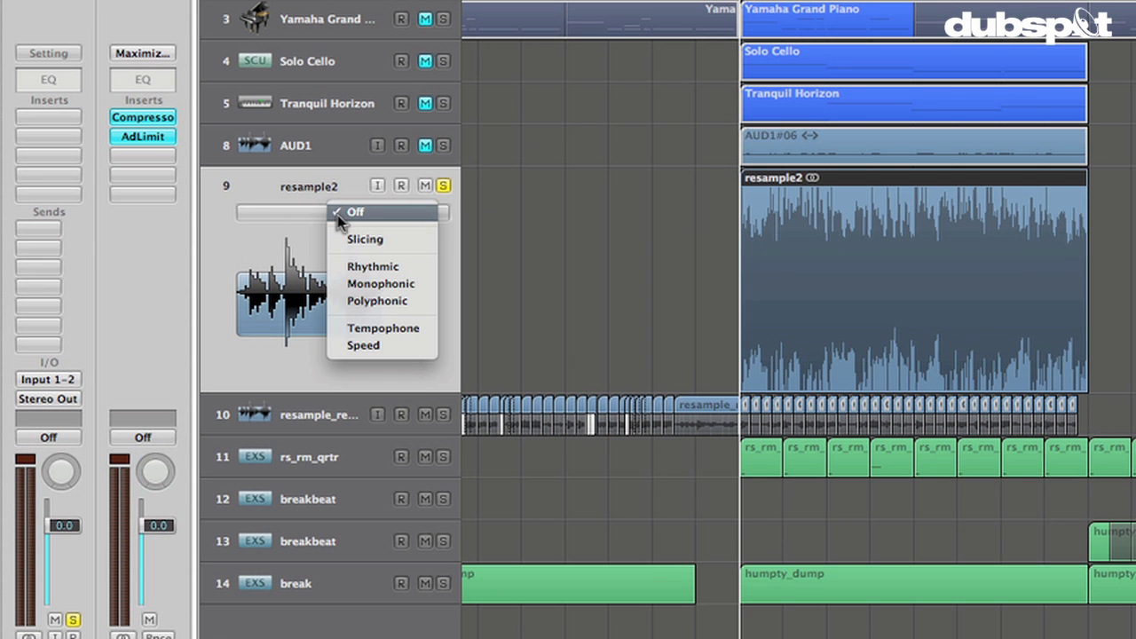
pyautogui.click(400, 345)
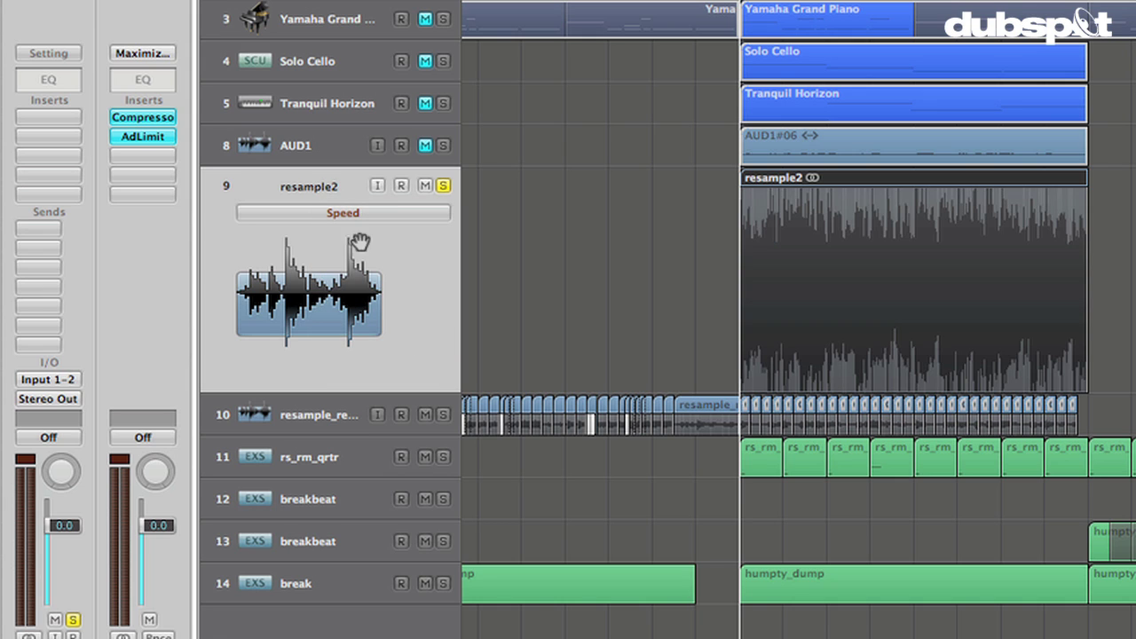
pyautogui.click(355, 213)
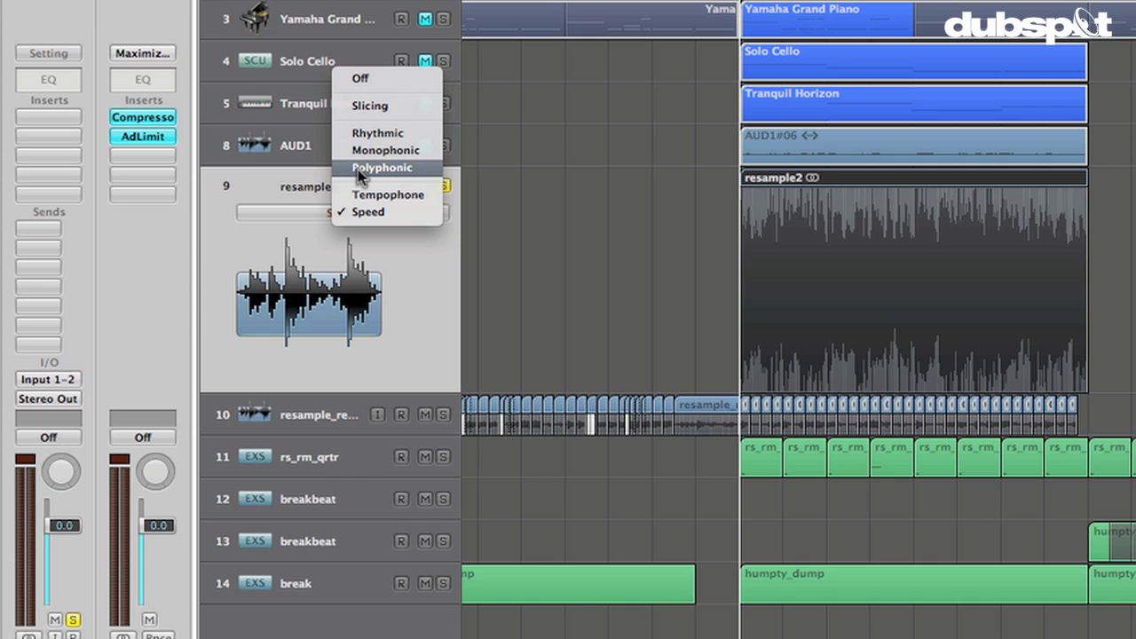
pyautogui.click(549, 209)
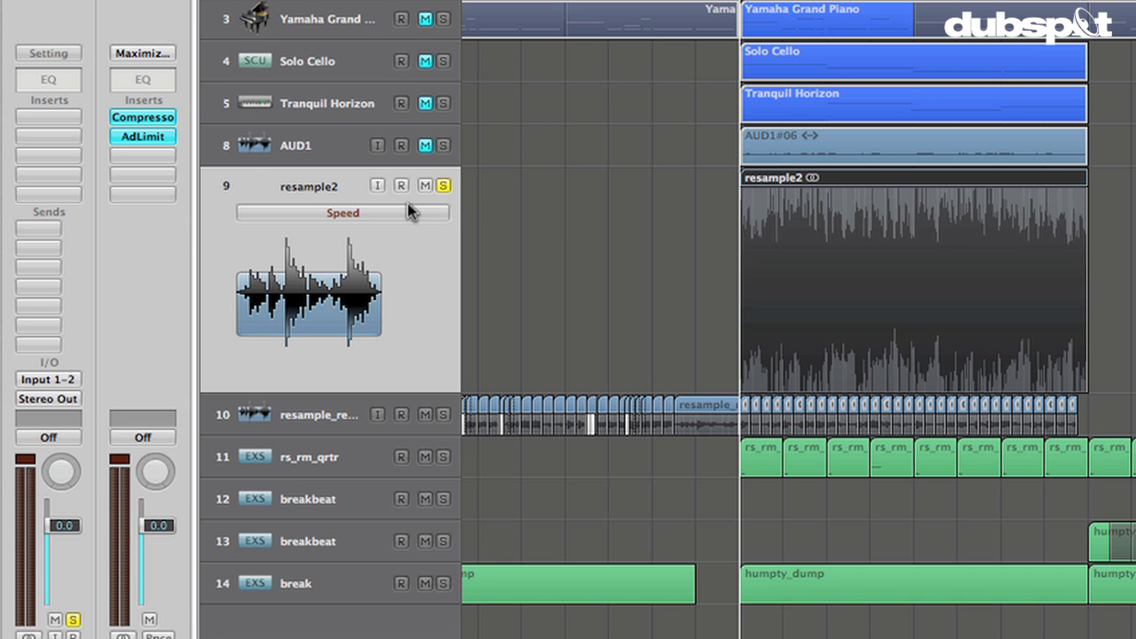
pyautogui.click(377, 212)
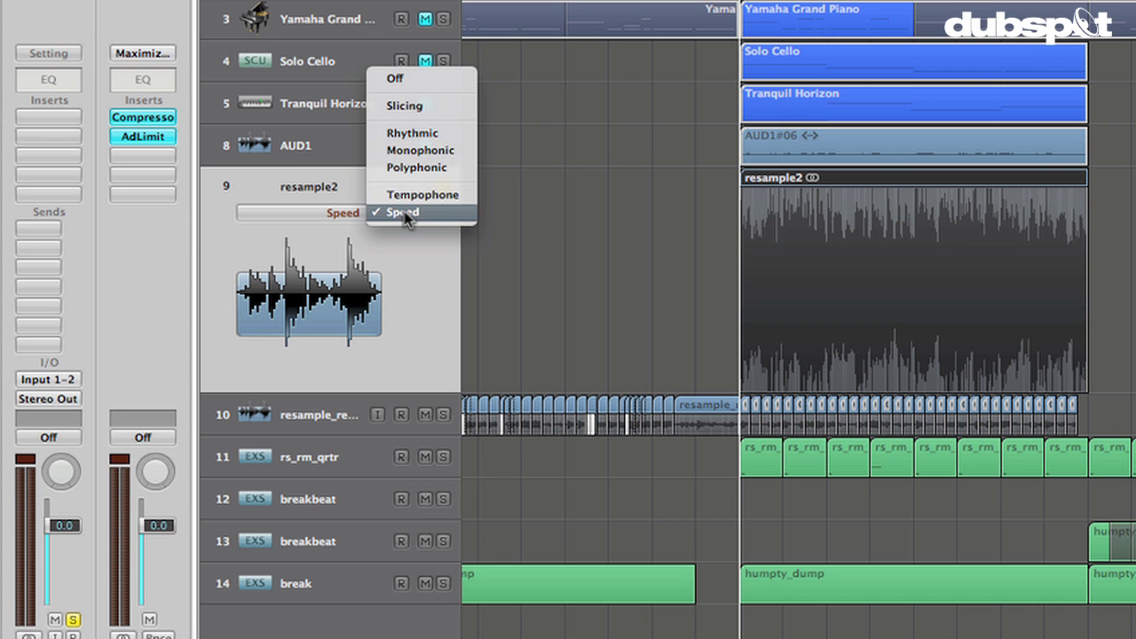
pyautogui.click(497, 246)
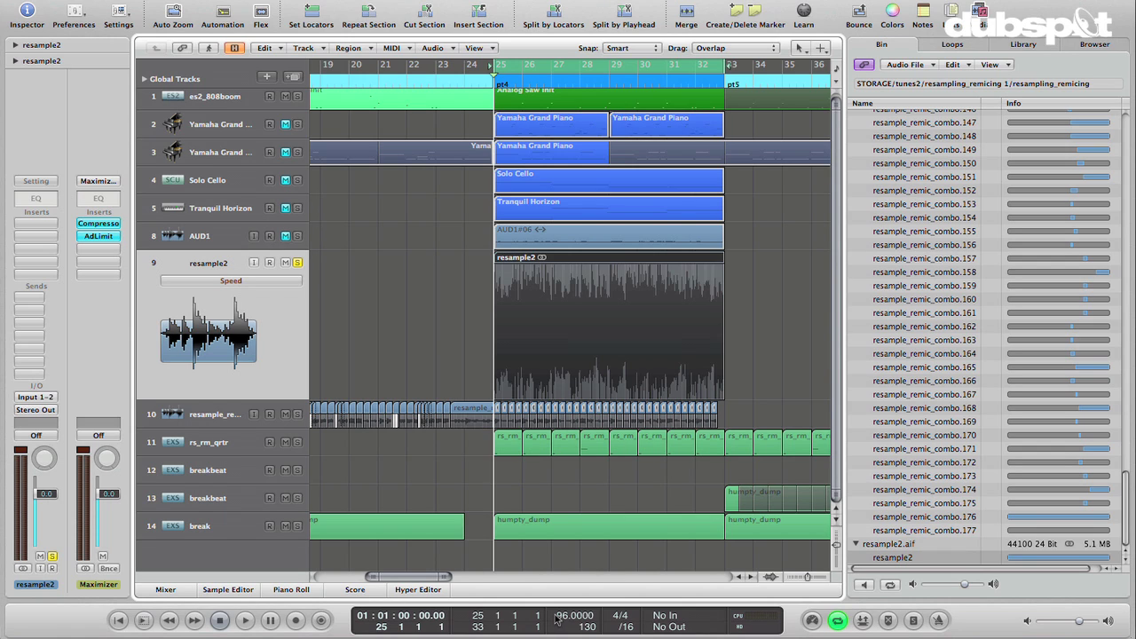
# Step: Solo the break track instead of resample2, shift the loop one bar later, and audition it
pyautogui.click(219, 526)
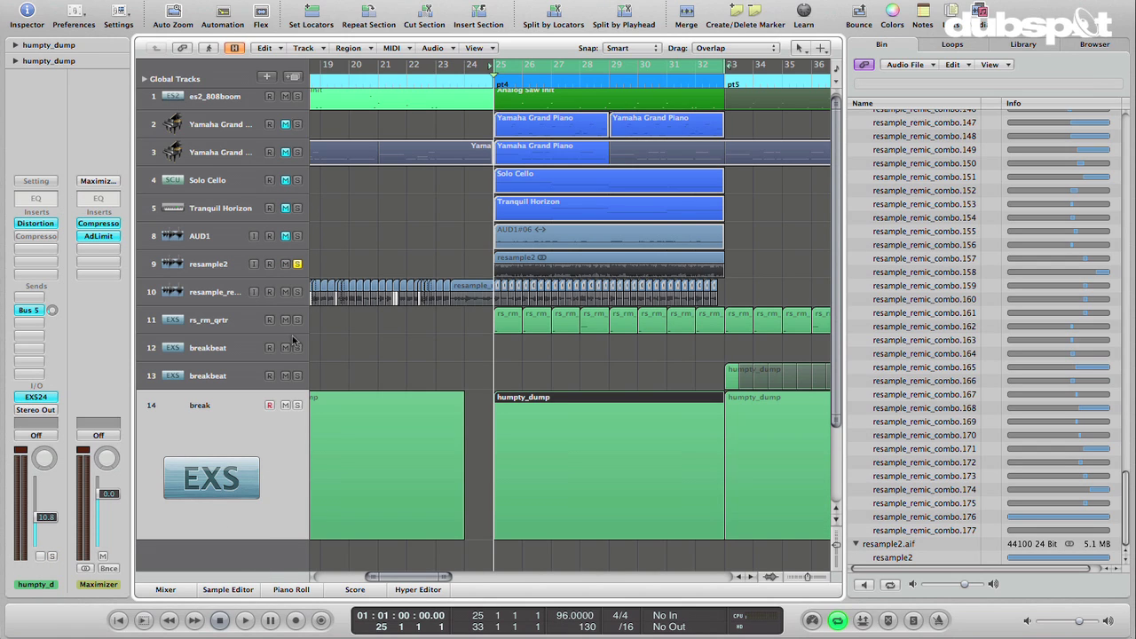
pyautogui.click(297, 405)
pyautogui.press('space')
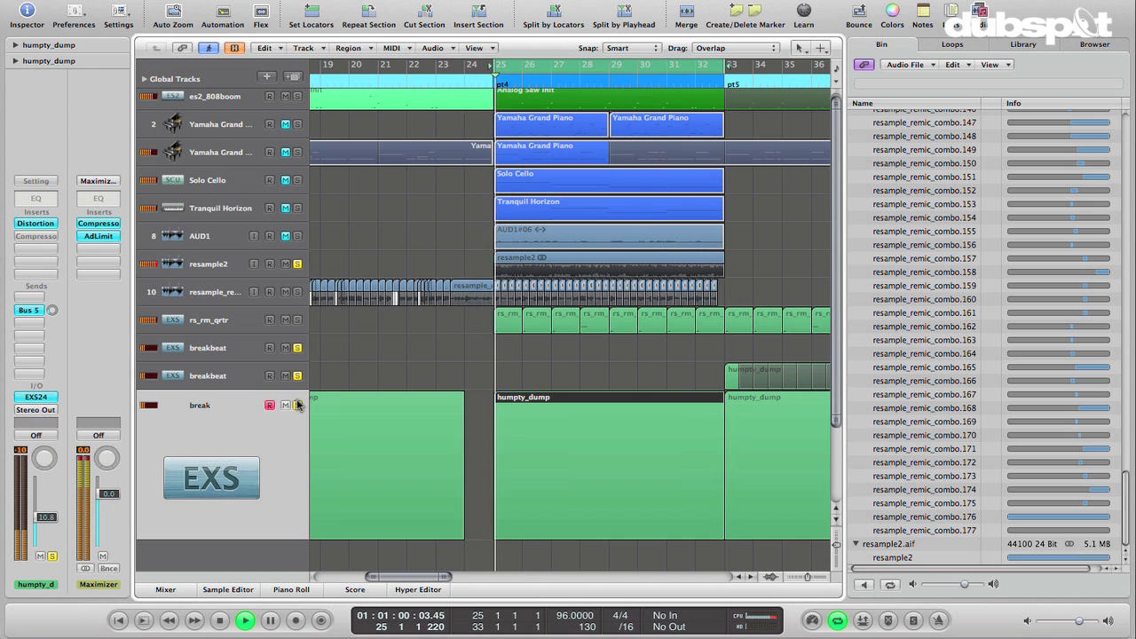
pyautogui.click(298, 264)
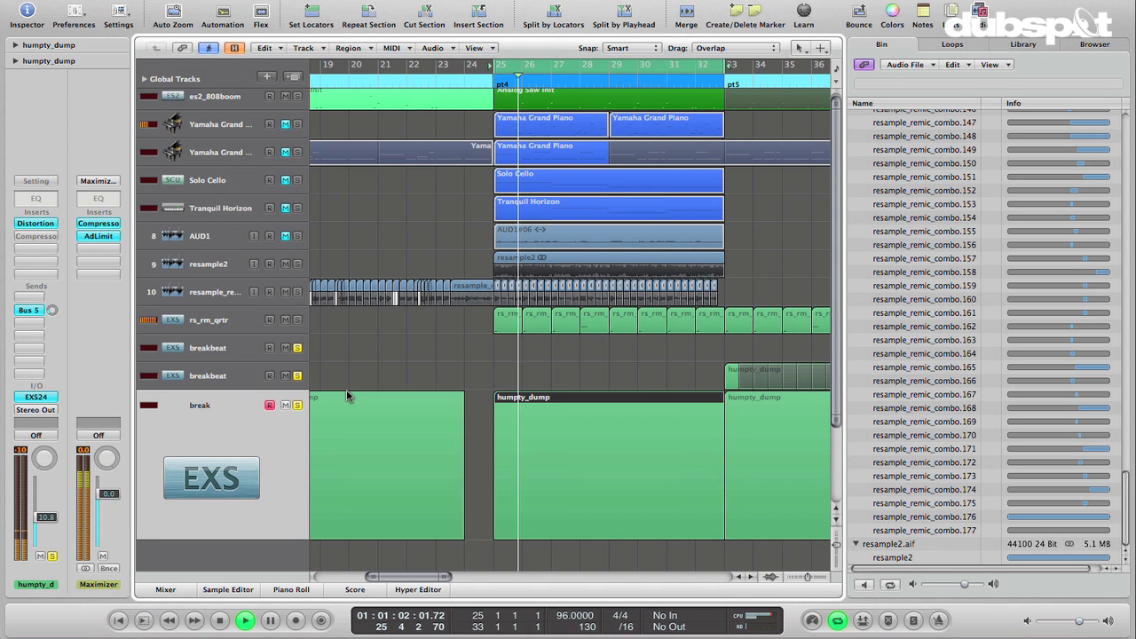
pyautogui.hscroll(5, 600, 574)
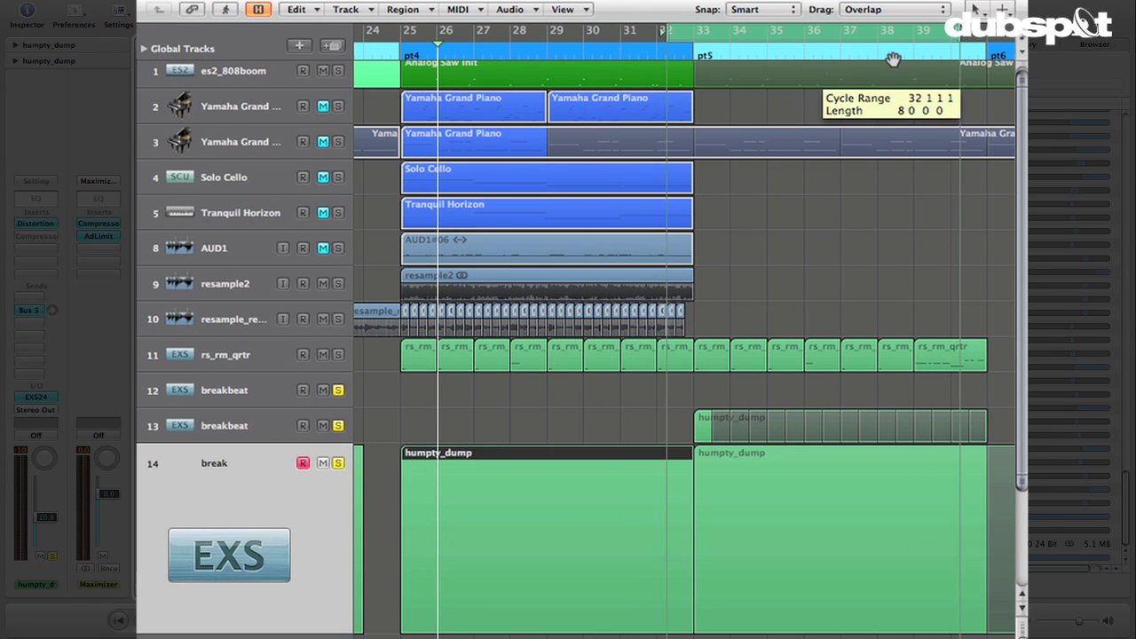
pyautogui.moveTo(893, 59); pyautogui.dragTo(929, 59)
pyautogui.press('space')
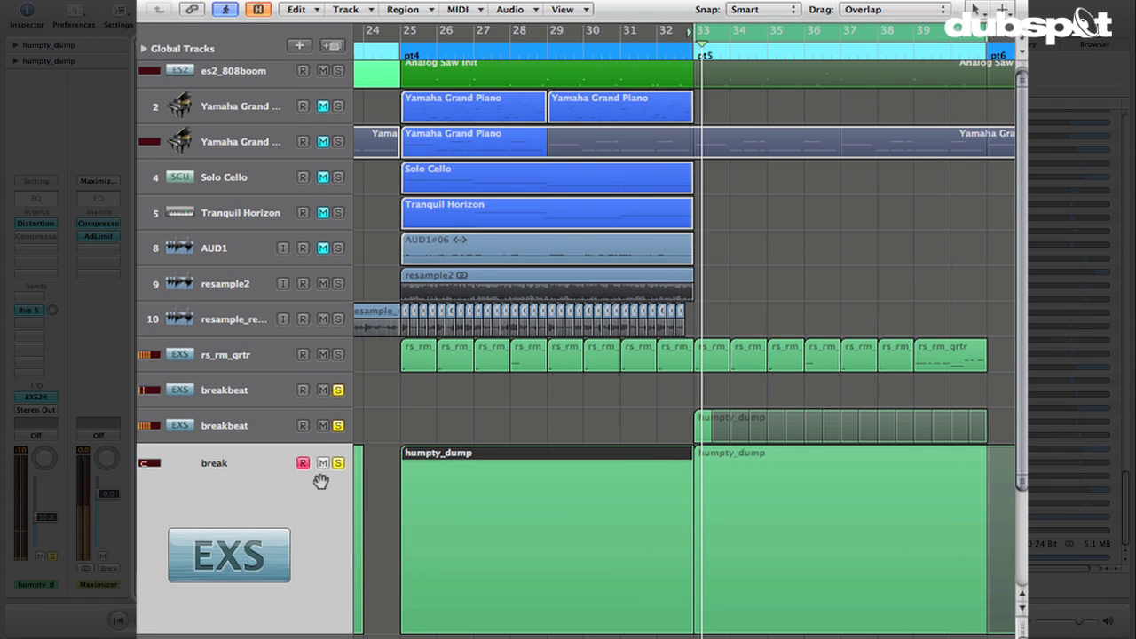
pyautogui.press('space')
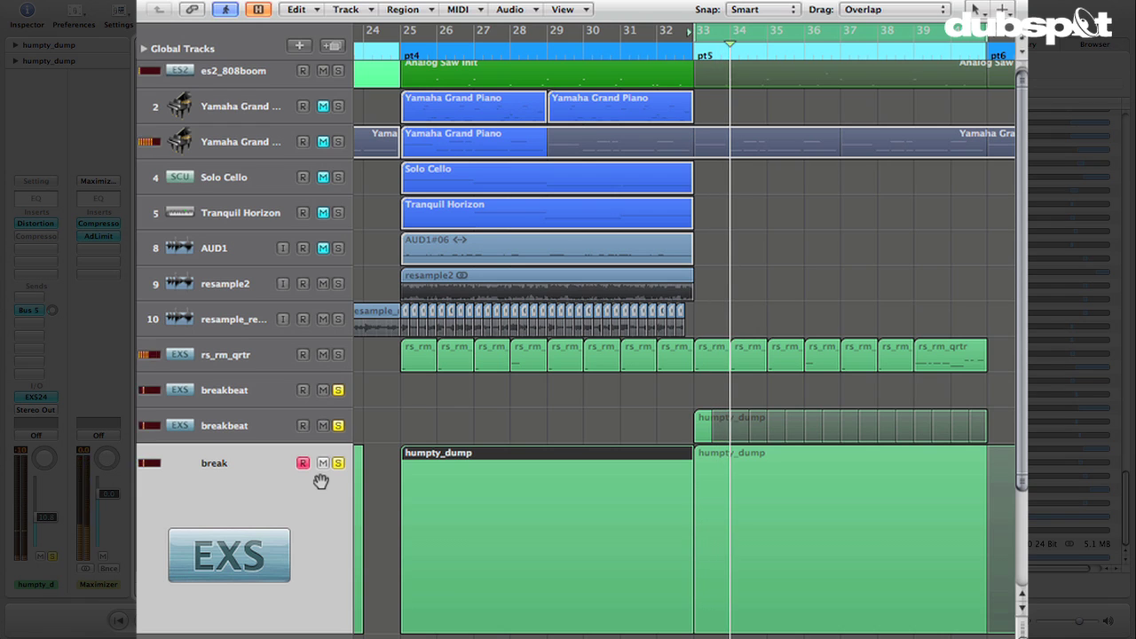
# Step: Loop bars 25–33 and change the project tempo to 76 BPM
pyautogui.moveTo(429, 42); pyautogui.dragTo(690, 44)
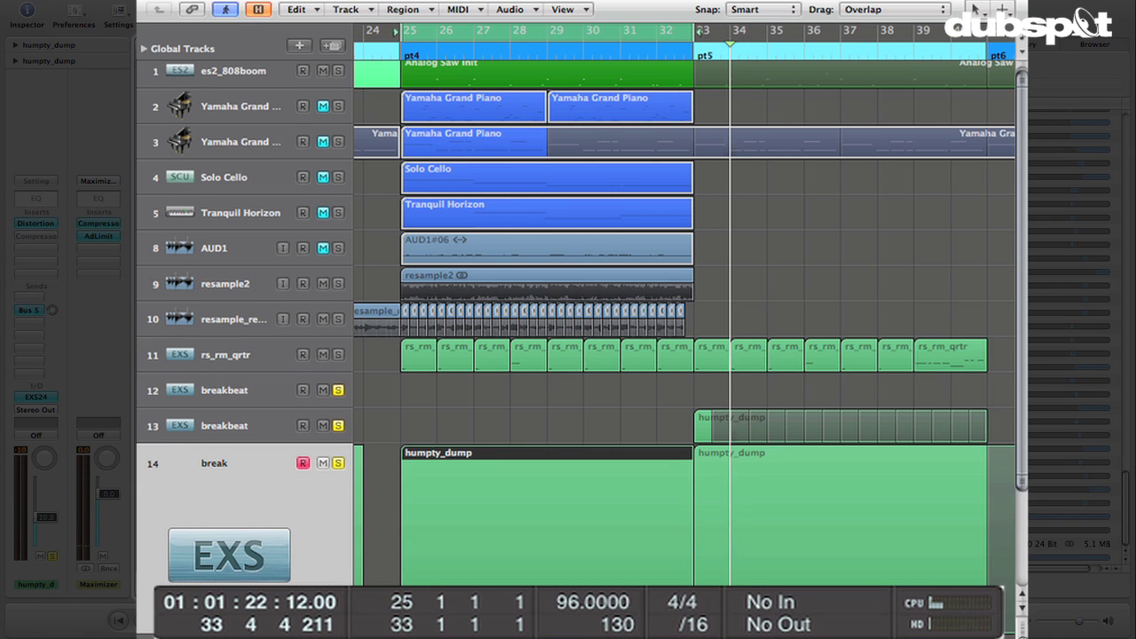
pyautogui.doubleClick(572, 607)
pyautogui.write('76')
pyautogui.press('Return')
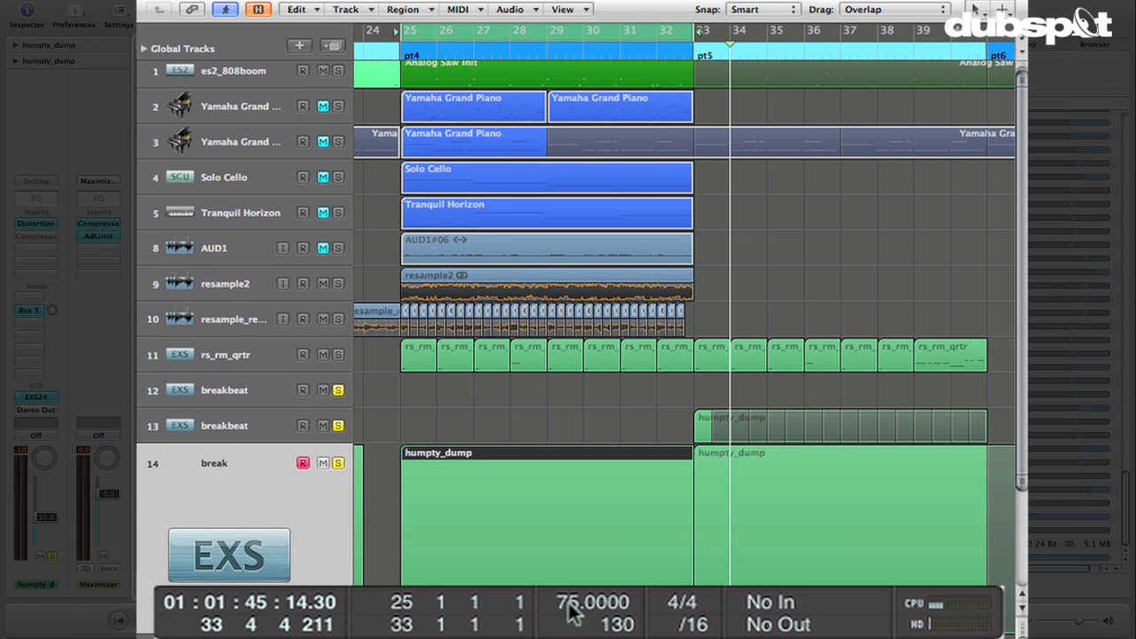
# Step: Select the resample2 track and briefly play it from bar 25
pyautogui.click(242, 319)
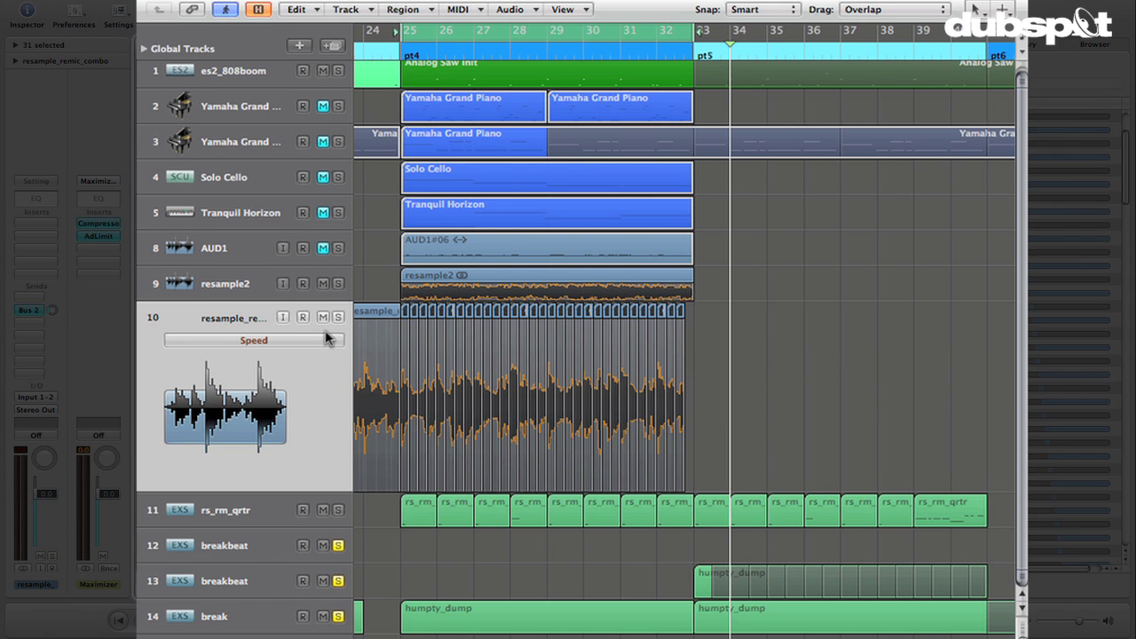
pyautogui.click(254, 286)
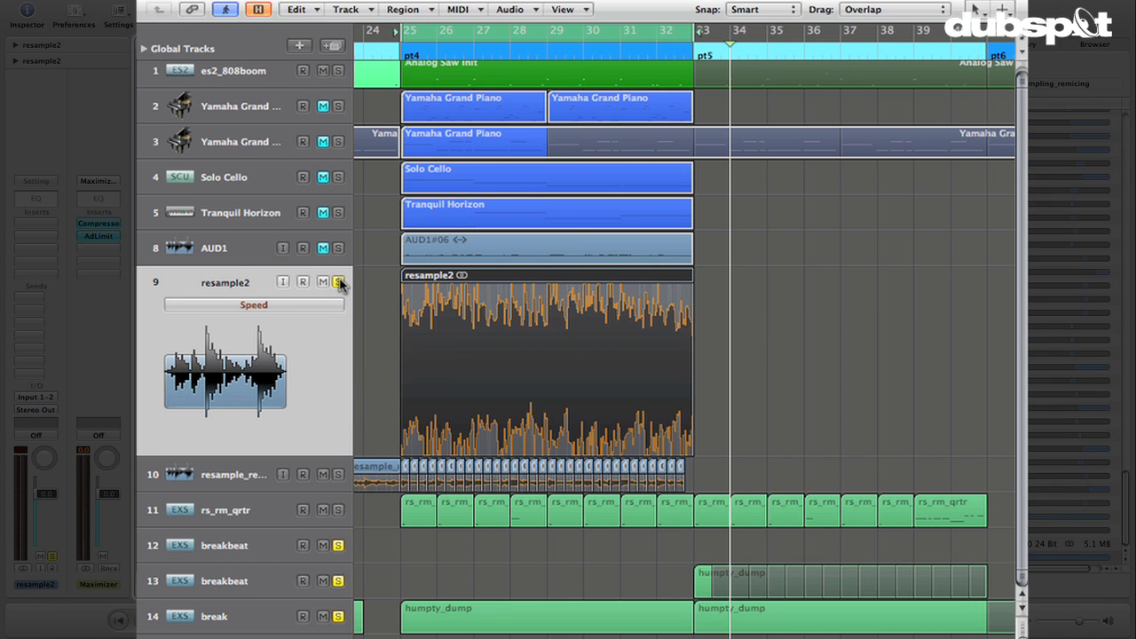
pyautogui.press('space')
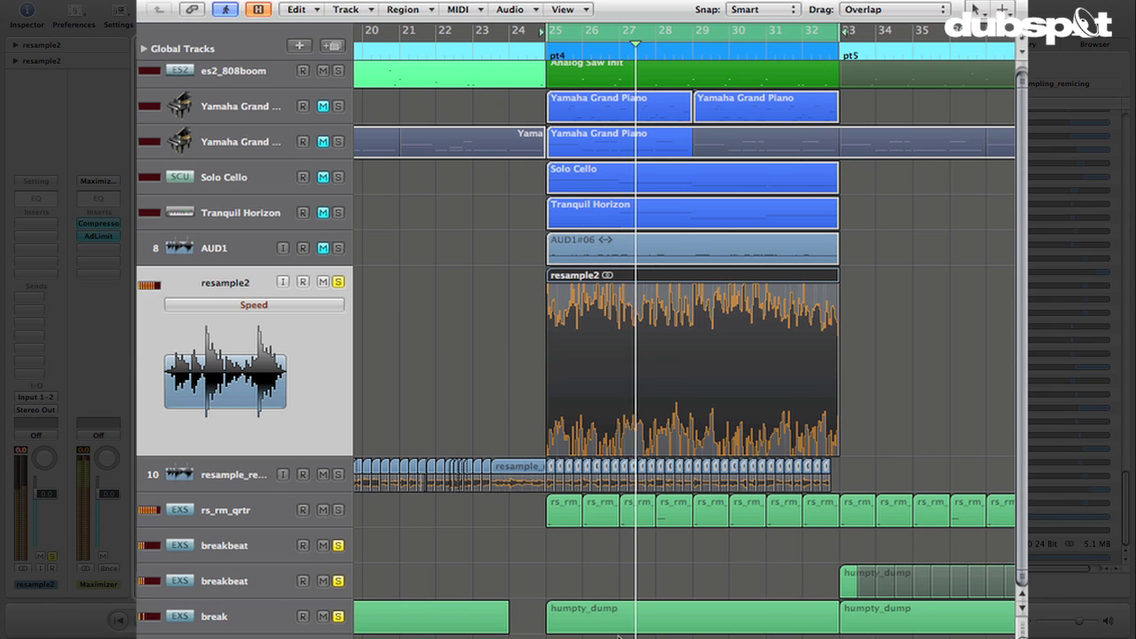
pyautogui.press('space')
# Step: Fit all tracks to the window, play the resample2 region from its start, then clear every solo
pyautogui.hotkey('ctrl', 'Up')
pyautogui.hotkey('ctrl', 'Up')
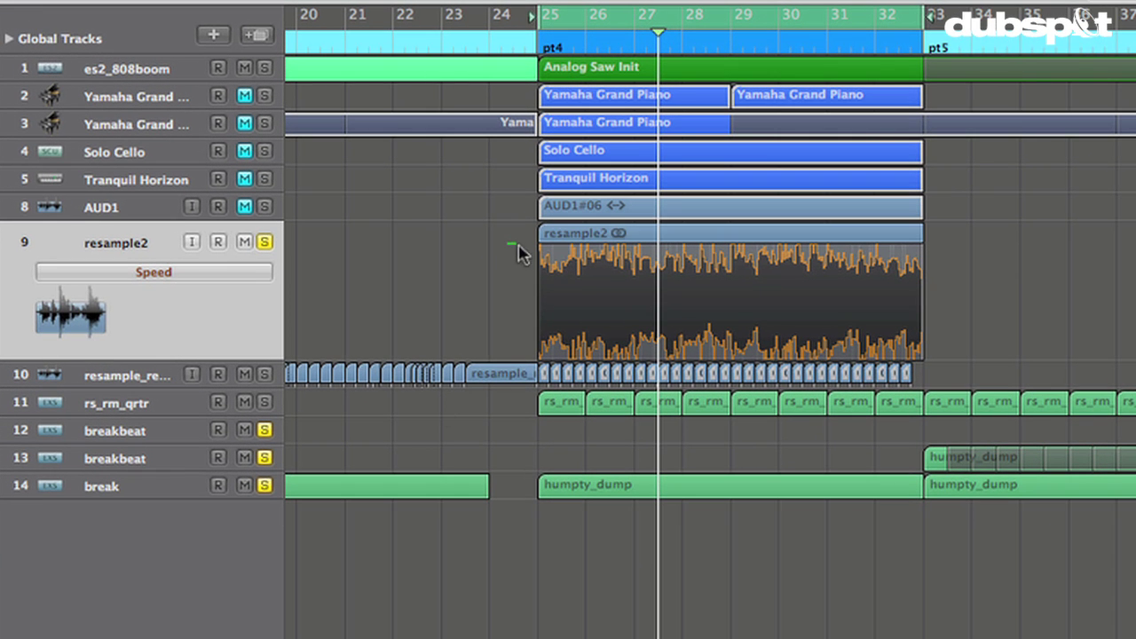
pyautogui.click(573, 269)
pyautogui.hotkey('shift', 'Return')
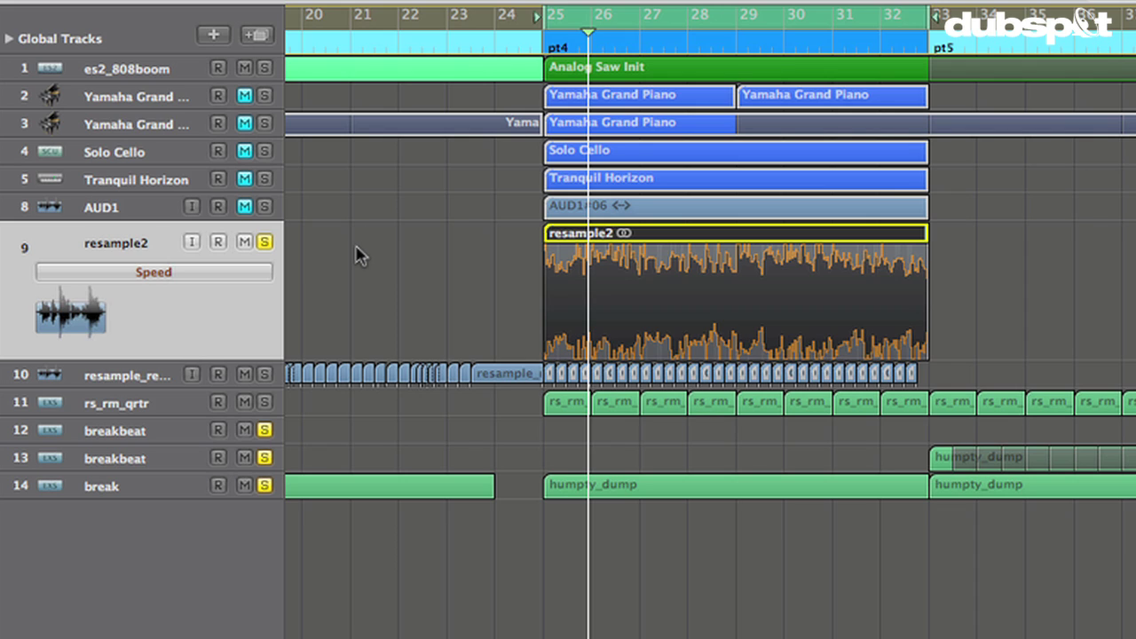
pyautogui.keyDown('alt'); pyautogui.click(264, 242); pyautogui.keyUp('alt')
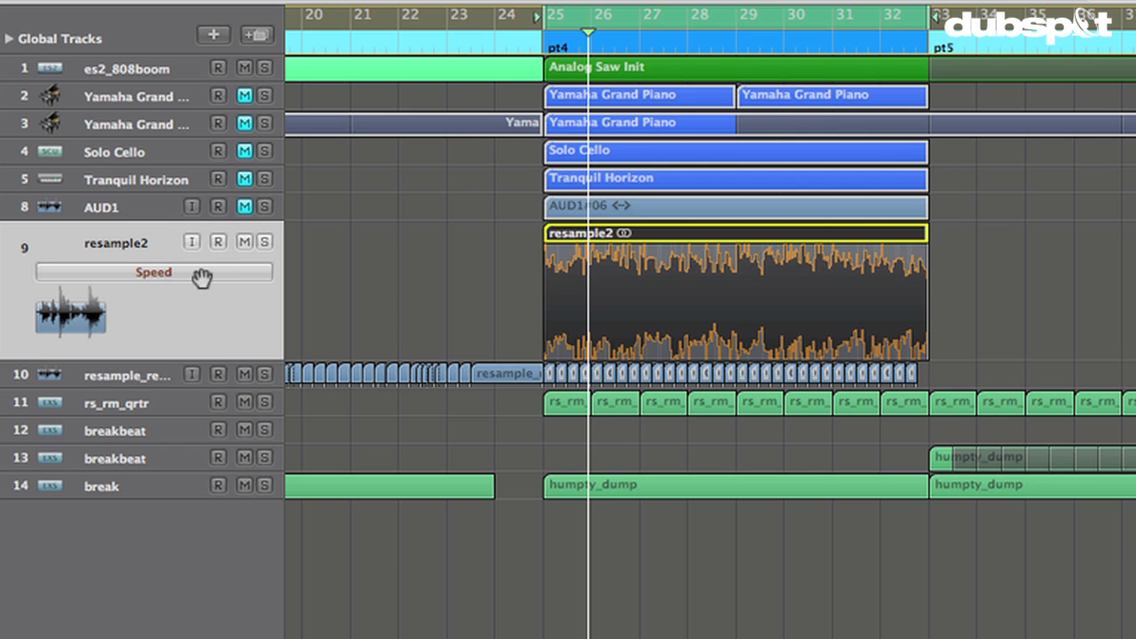
# Step: Try a Scissors cut near the start of resample2, then undo it
pyautogui.hotkey('ctrl', 'Right')
pyautogui.press('Escape')
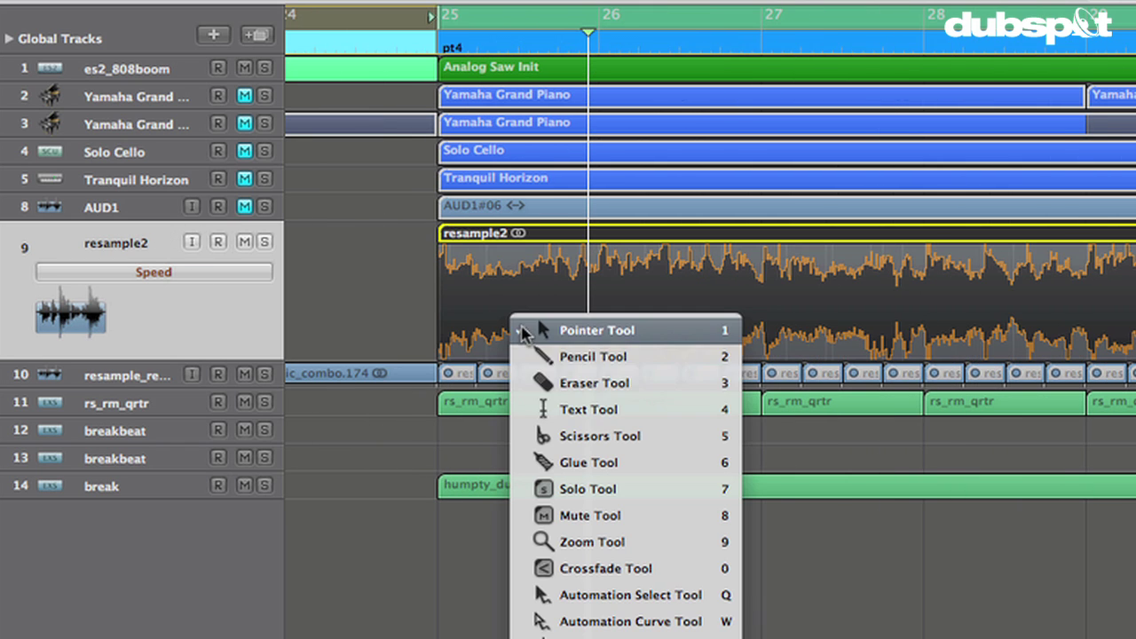
pyautogui.click(636, 441)
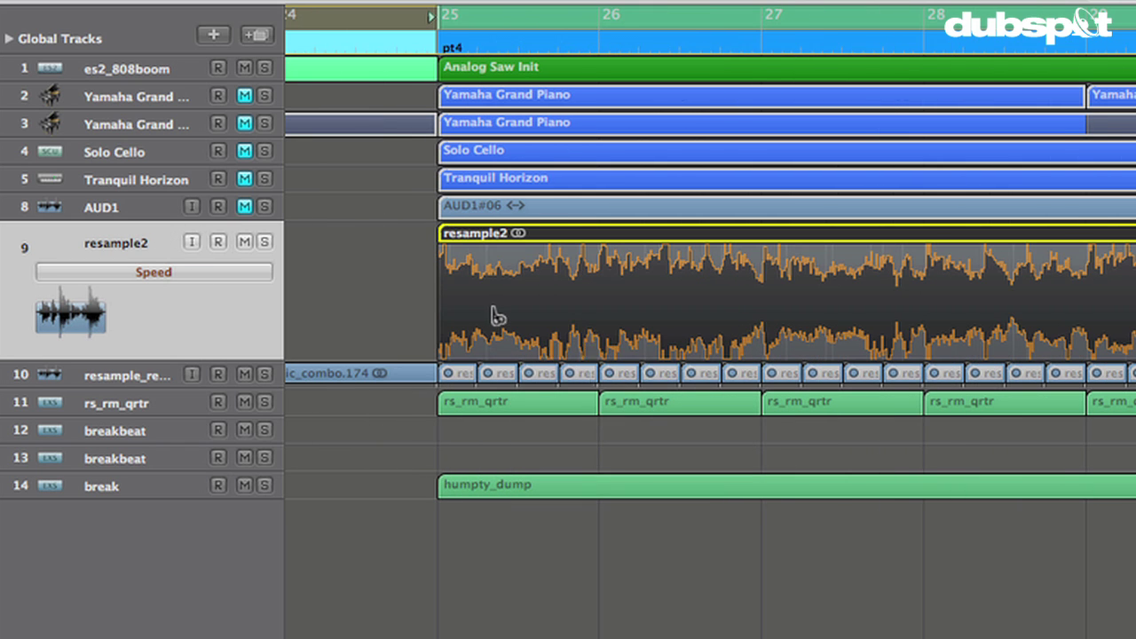
pyautogui.moveTo(492, 317)
pyautogui.mouseDown()
pyautogui.moveTo(467, 314)
pyautogui.moveTo(477, 318)
pyautogui.mouseUp()
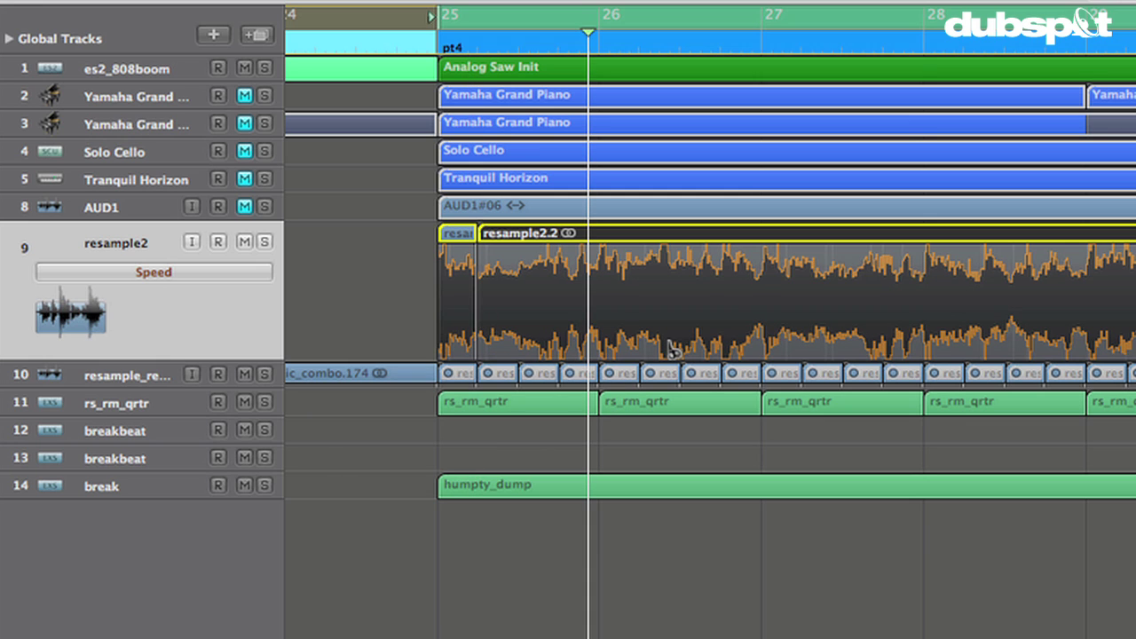
pyautogui.hotkey('ctrl', 'z')
# Step: Restore the project tempo to 96 BPM and set resample2's Flex mode to Off
pyautogui.click(153, 272)
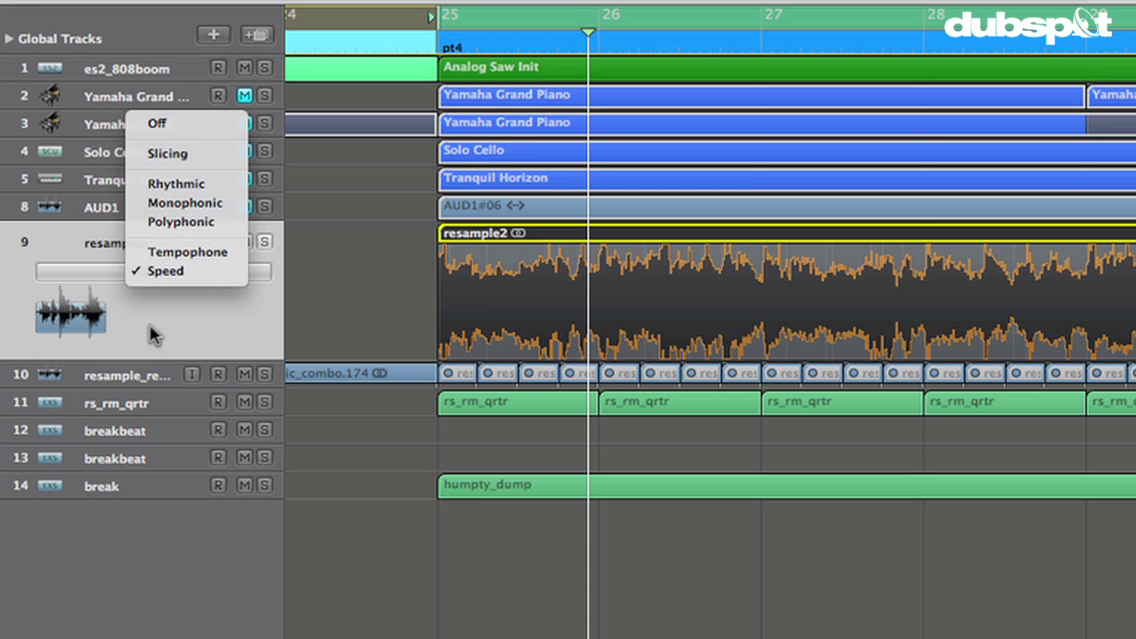
pyautogui.click(151, 270)
pyautogui.doubleClick(574, 615)
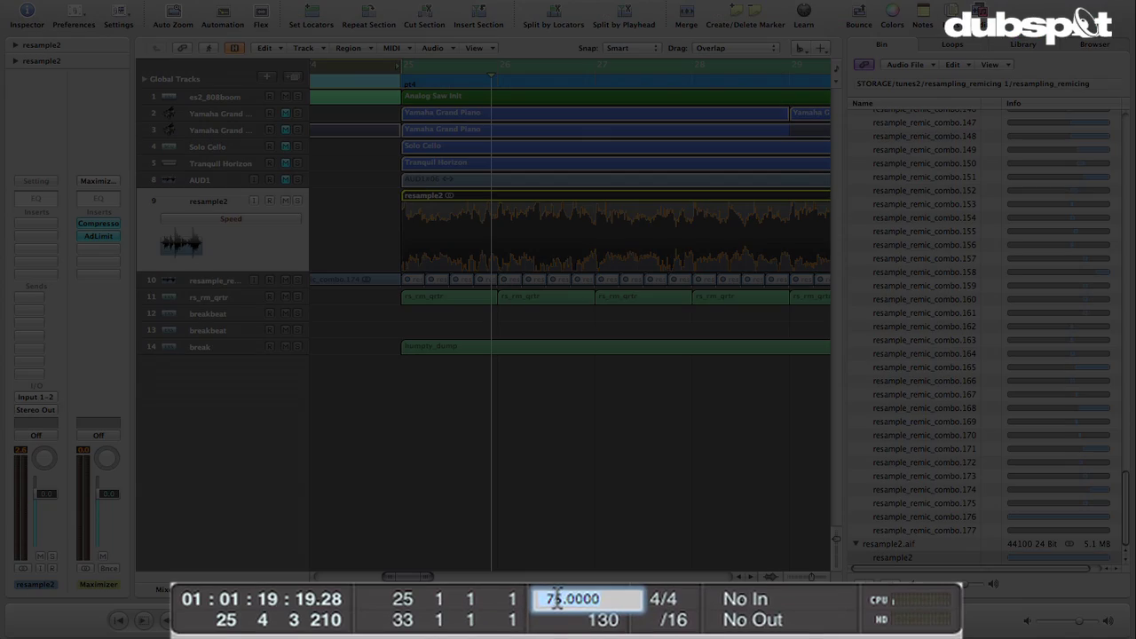
pyautogui.write('96')
pyautogui.press('Return')
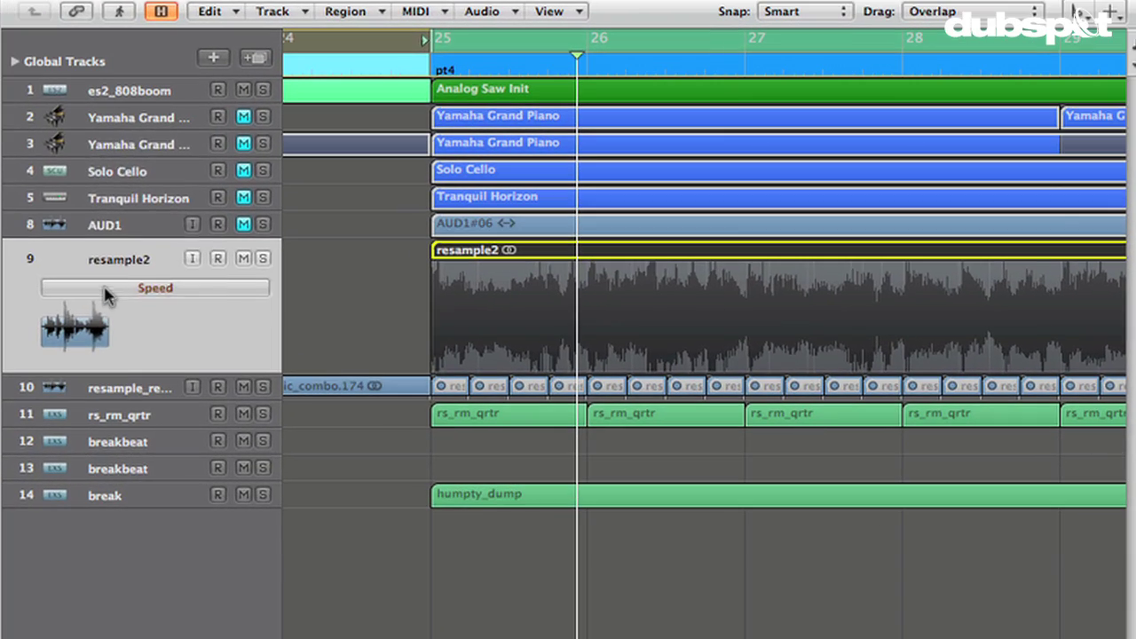
pyautogui.click(229, 218)
pyautogui.click(125, 144)
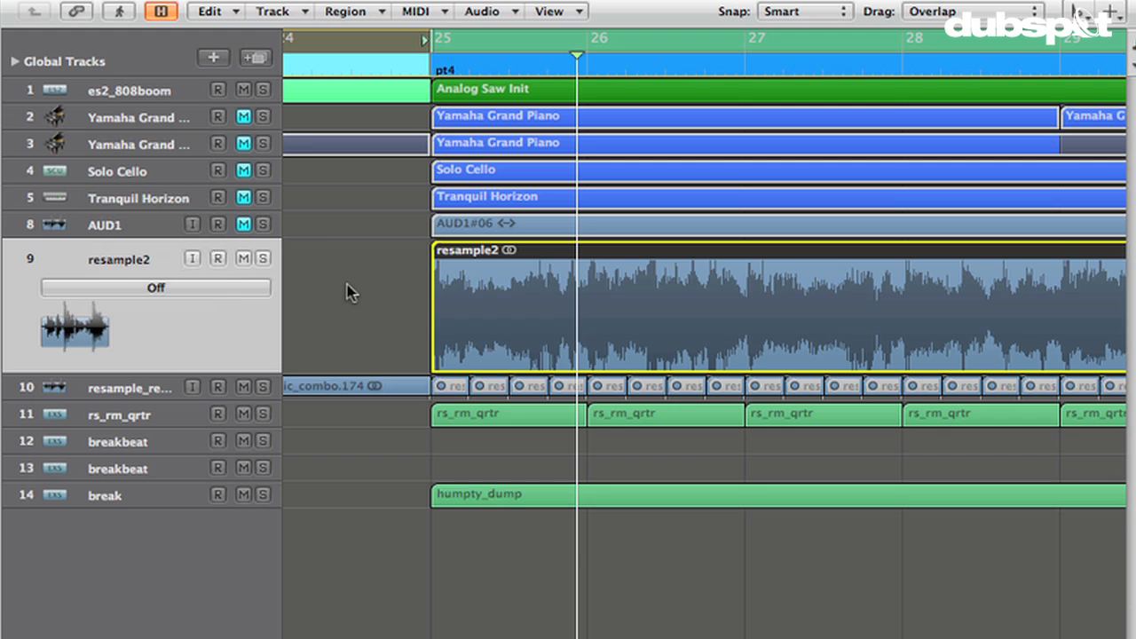
# Step: Option-cut resample2 with the Scissors at bar 25 beat 2 into equal quarter-note slices
pyautogui.press('Escape')
pyautogui.click(500, 400)
pyautogui.moveTo(463, 343); pyautogui.dragTo(471, 348)
pyautogui.press('alt')
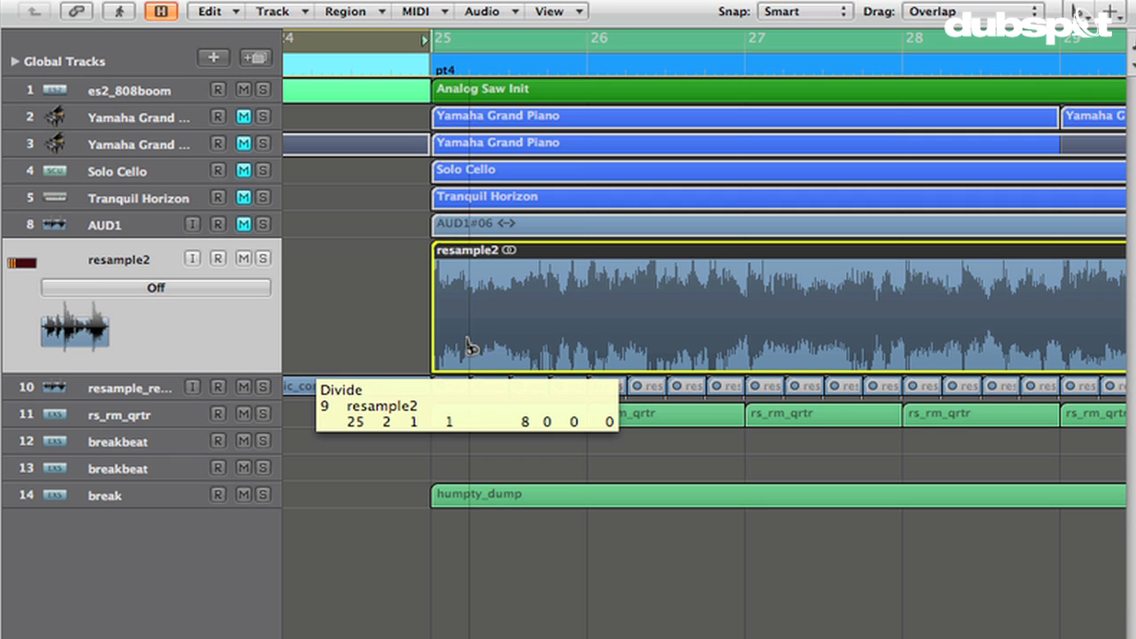
pyautogui.moveTo(471, 348); pyautogui.dragTo(453, 312)
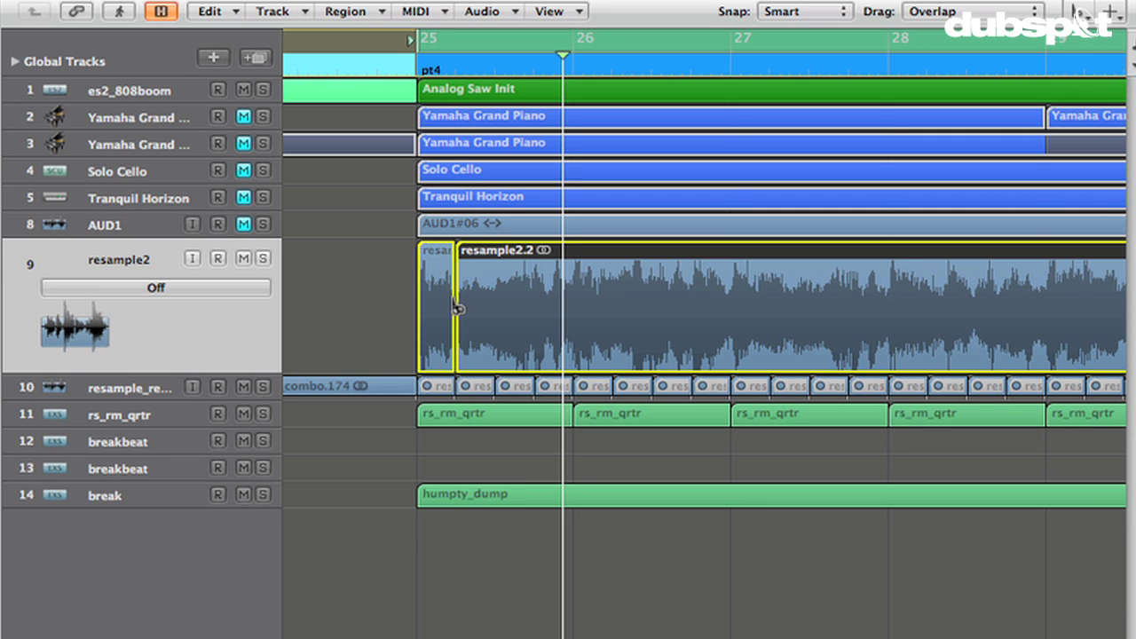
pyautogui.keyDown('alt'); pyautogui.click(498, 306); pyautogui.keyUp('alt')
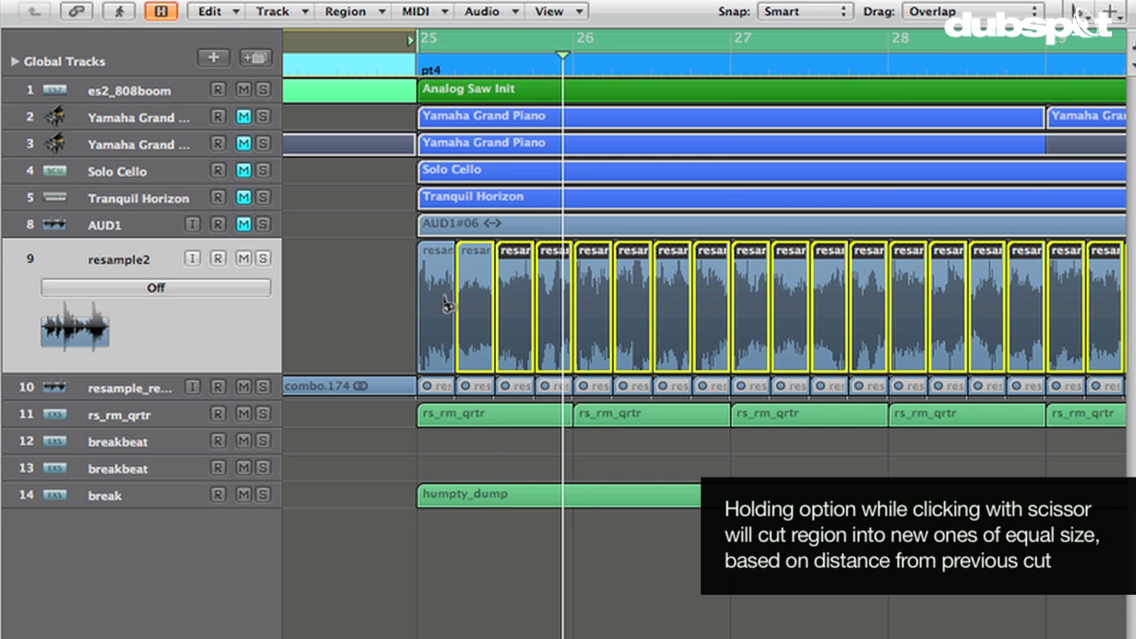
# Step: Rubber-band select all the resample2 slices, including the first one
pyautogui.hscroll(5, 400, 301)
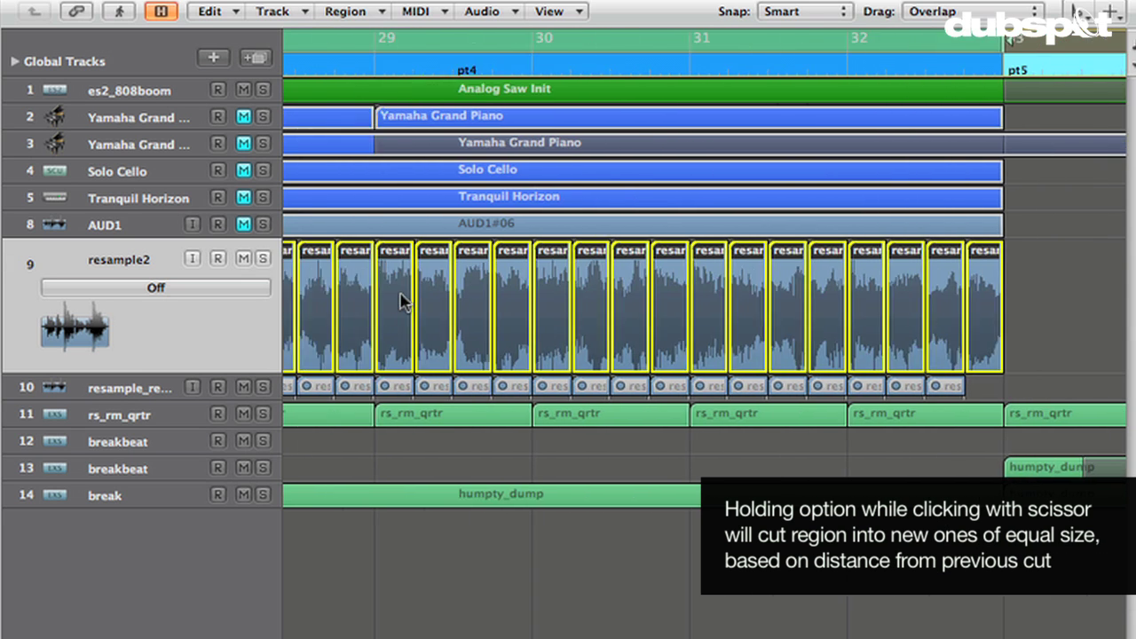
pyautogui.scroll(-3, 400, 302)
pyautogui.scroll(-2, 406, 304)
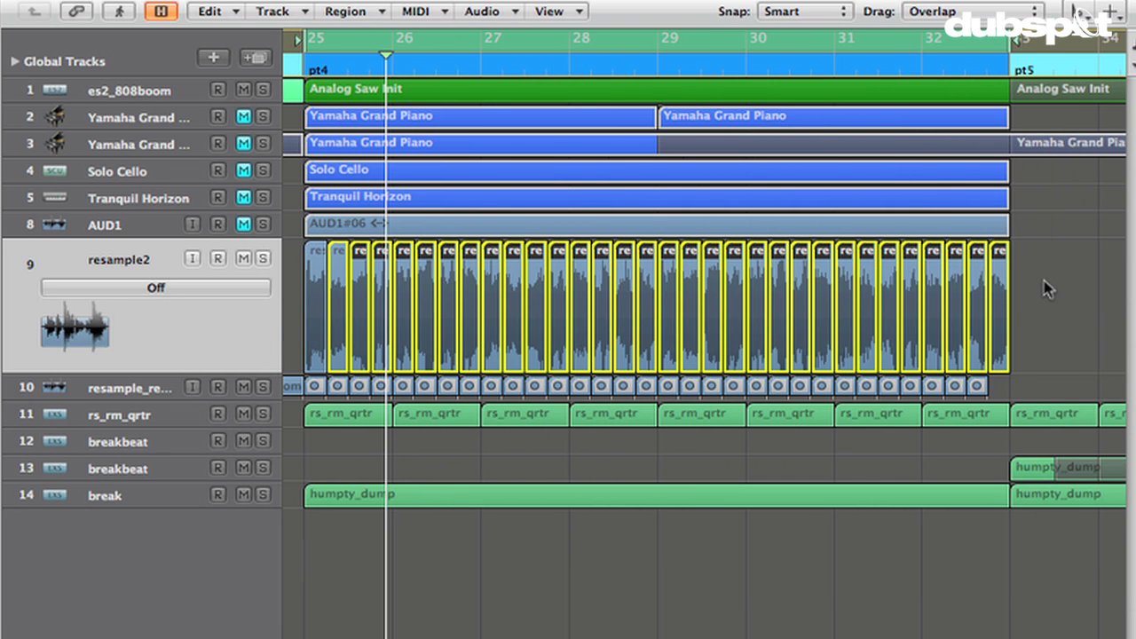
pyautogui.moveTo(1048, 288); pyautogui.dragTo(311, 306)
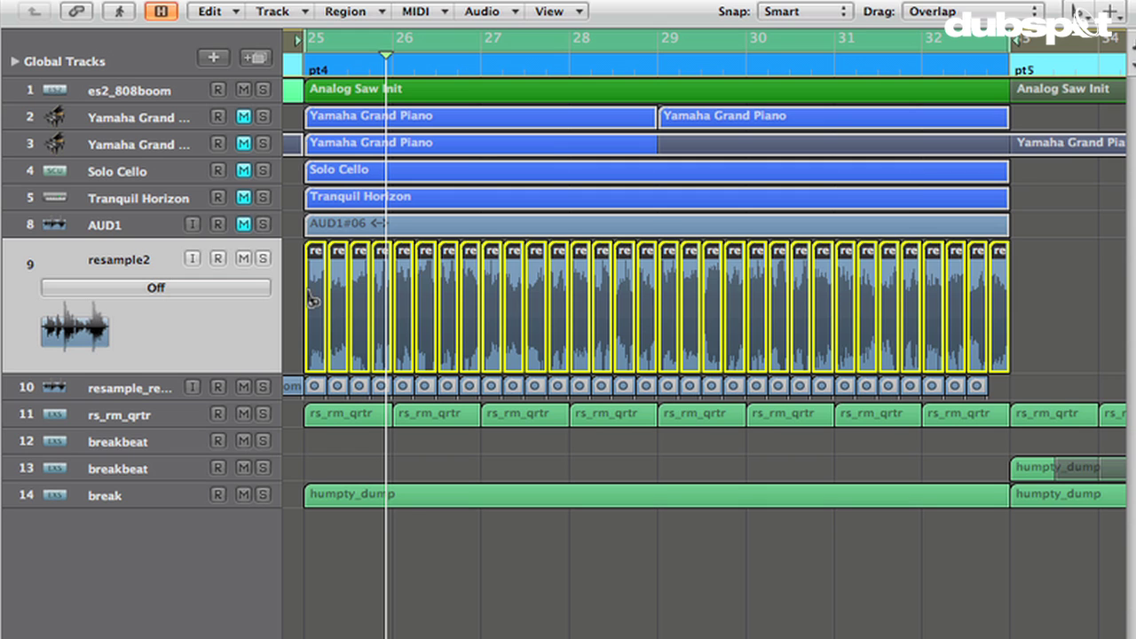
# Step: Return to the Pointer tool and set resample2's Flex mode to Speed
pyautogui.press('Escape')
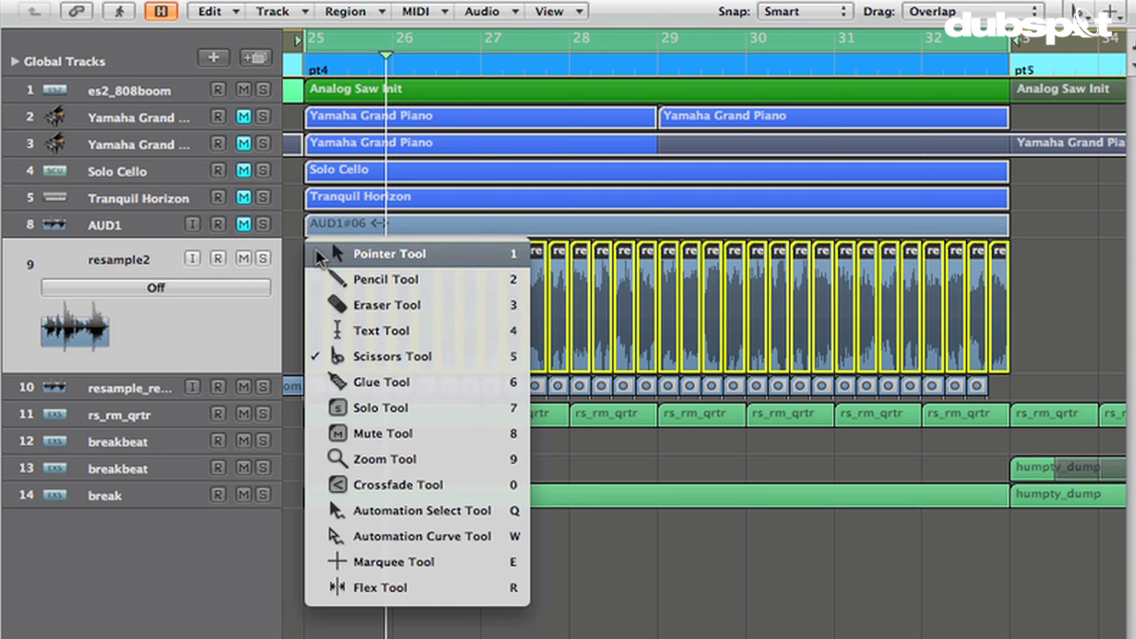
pyautogui.click(160, 287)
pyautogui.click(159, 287)
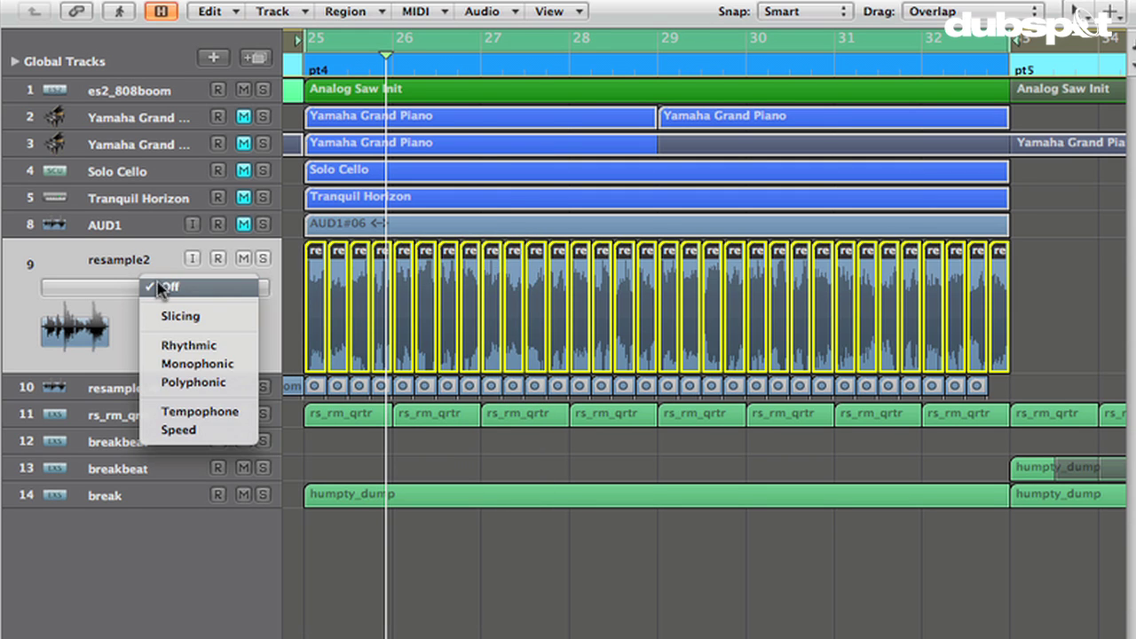
pyautogui.click(216, 428)
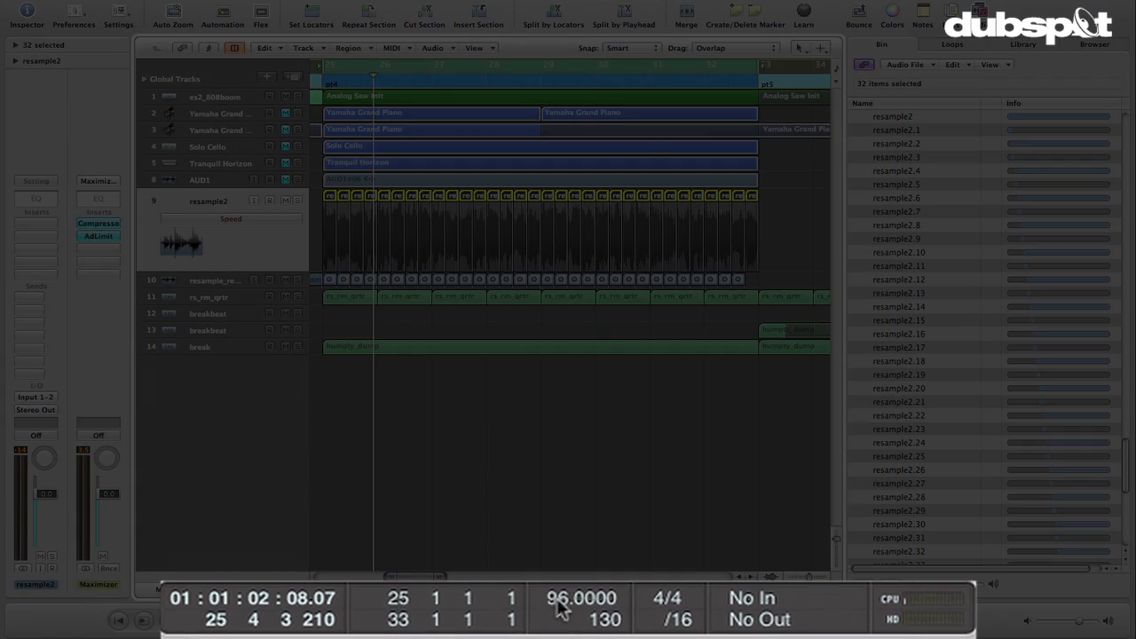
# Step: Set the project tempo to 75 BPM and hide the flex display
pyautogui.doubleClick(482, 613)
pyautogui.write('75')
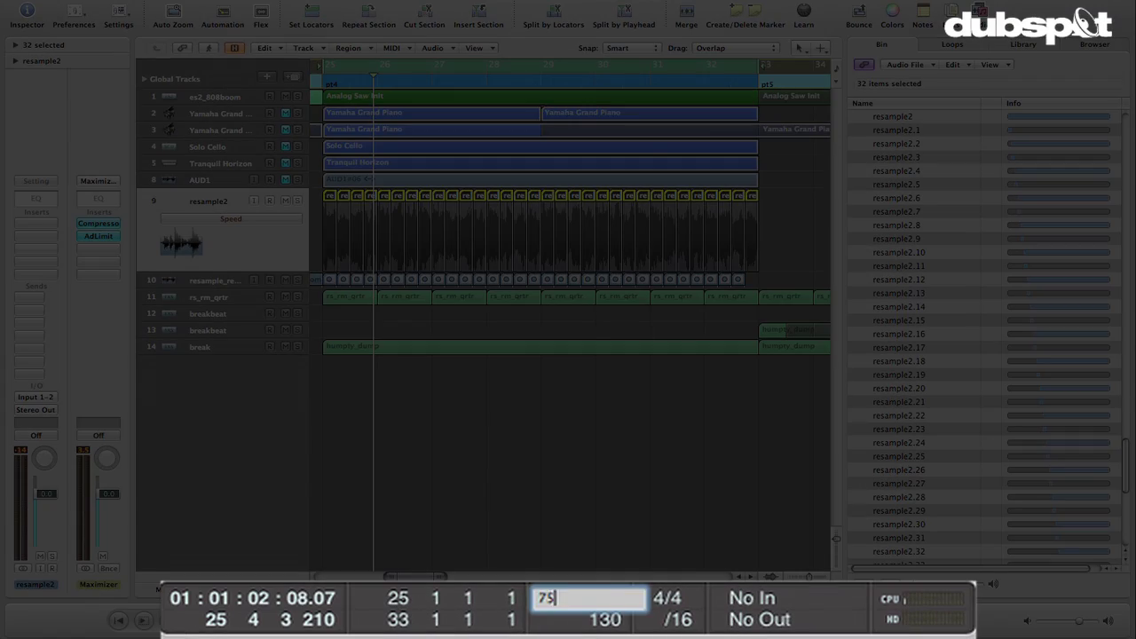
pyautogui.press('Return')
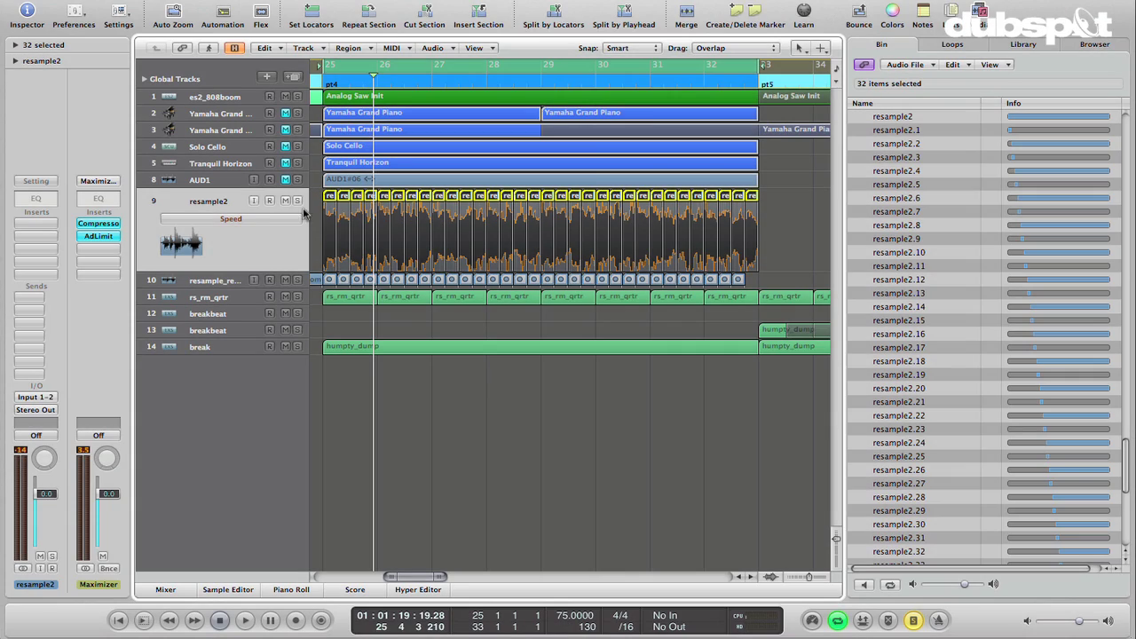
pyautogui.click(262, 10)
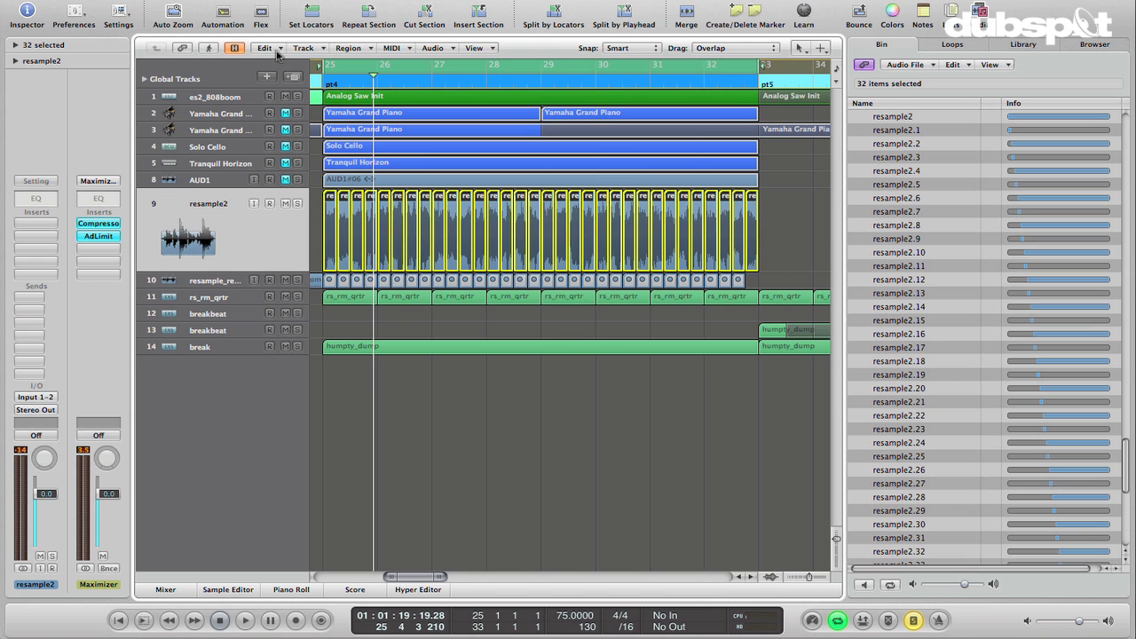
# Step: Convert the 32 selected resample2 slices to a new sampler track named rs2
pyautogui.rightClick(328, 205)
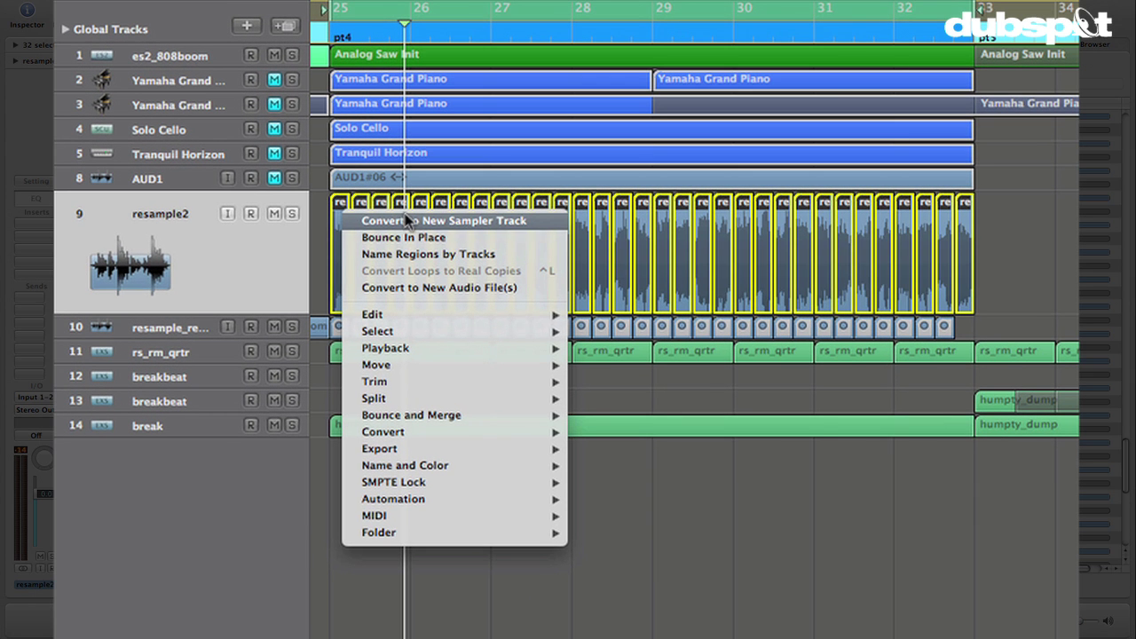
pyautogui.moveTo(389, 318)
pyautogui.moveTo(431, 433)
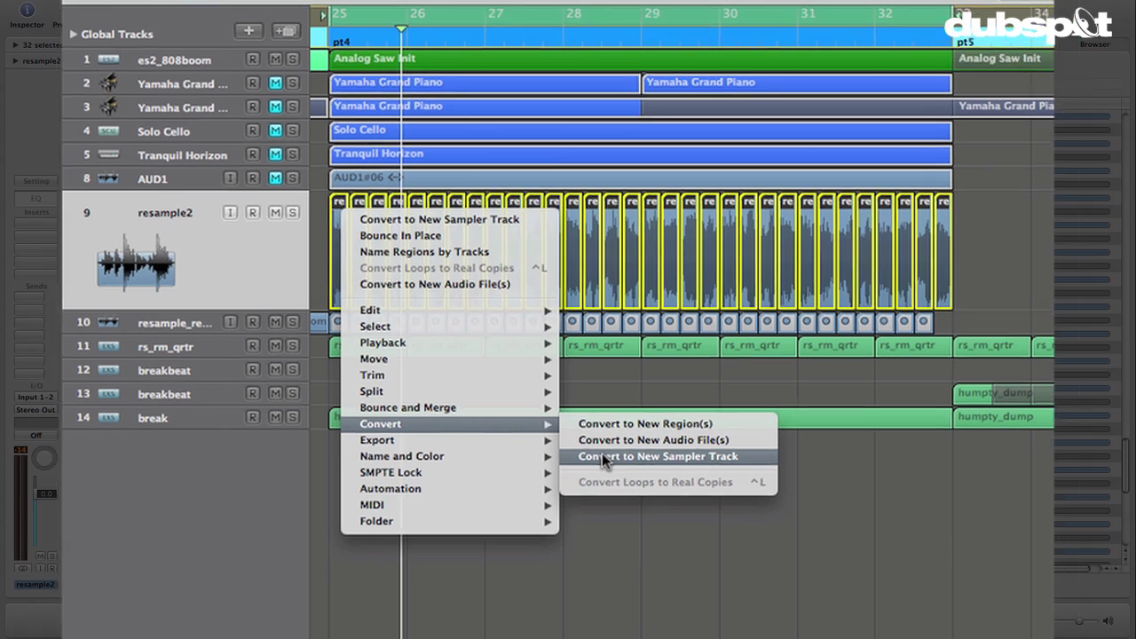
pyautogui.click(612, 463)
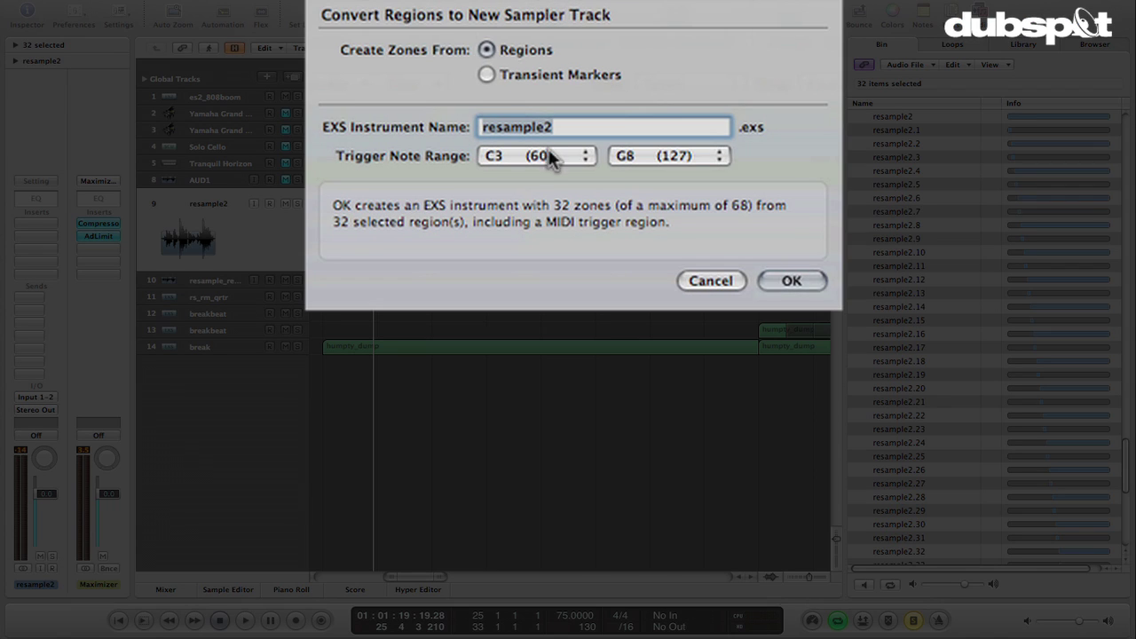
pyautogui.write('rs2')
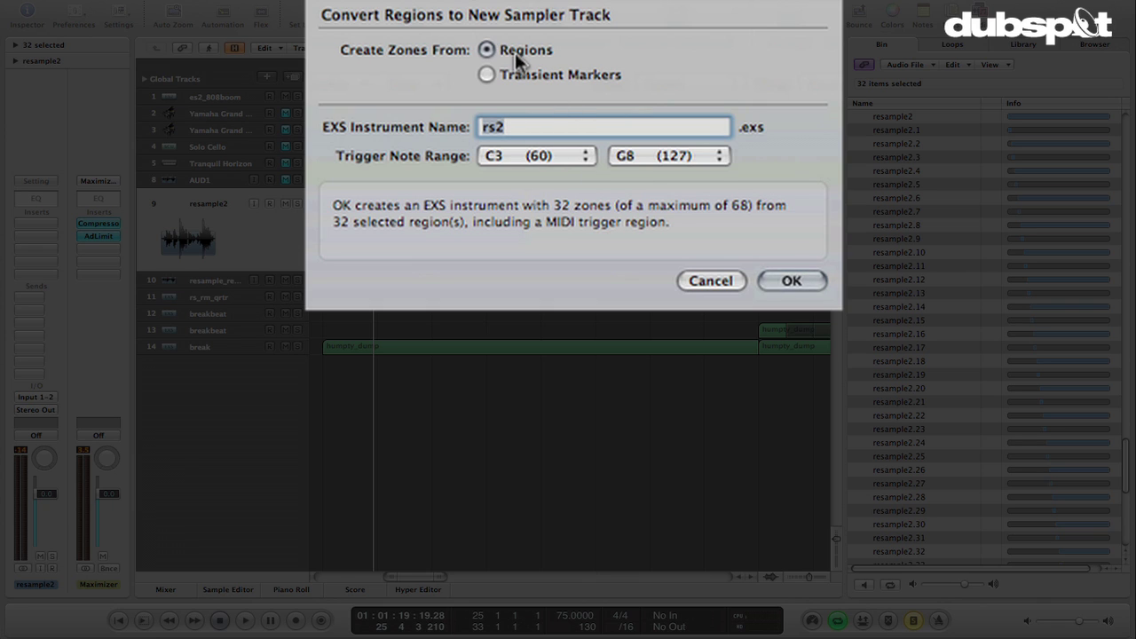
pyautogui.click(786, 281)
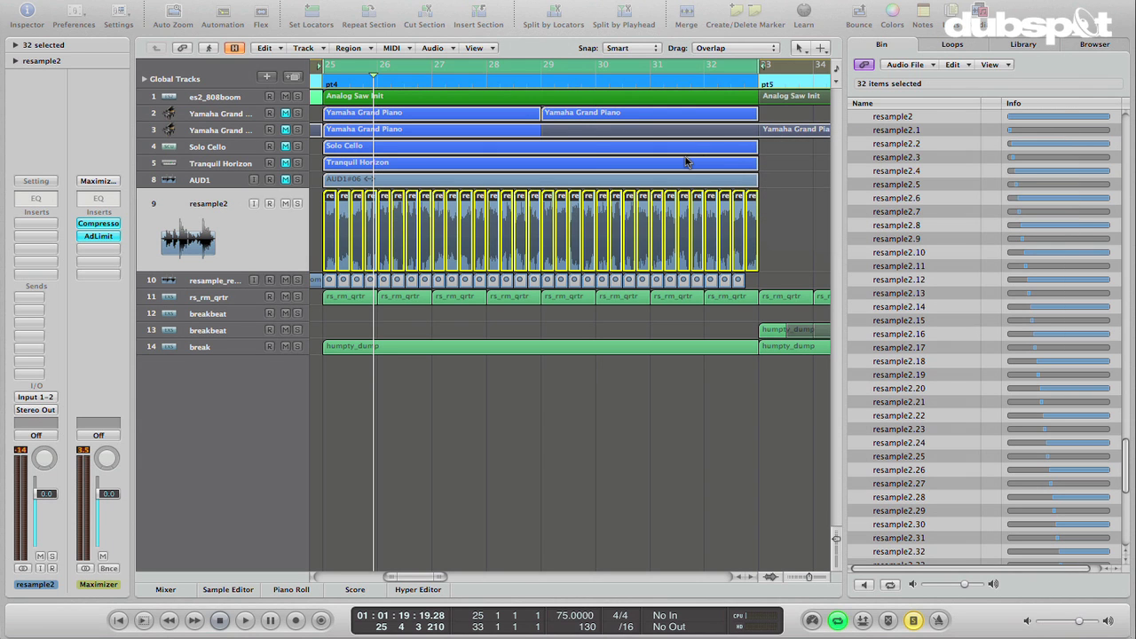
# Step: Play the rs2 slices with Musical Typing keys A through L, then close the keyboard
pyautogui.press('capslock')
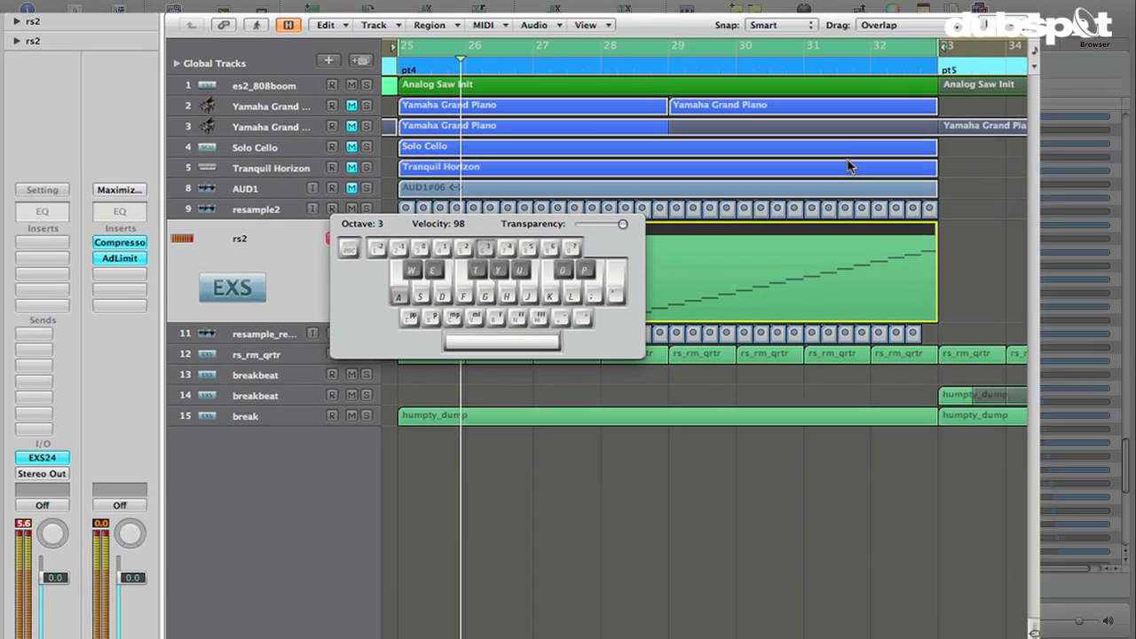
pyautogui.press('a')
pyautogui.press('s')
pyautogui.press('s')
pyautogui.press('d')
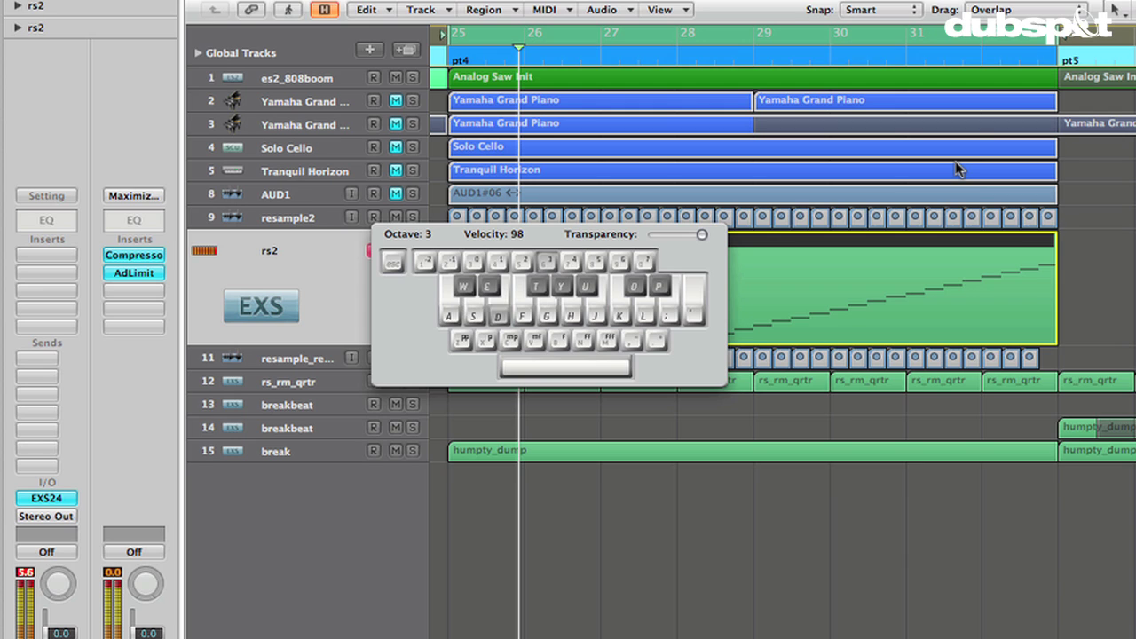
pyautogui.press('g')
pyautogui.press('s')
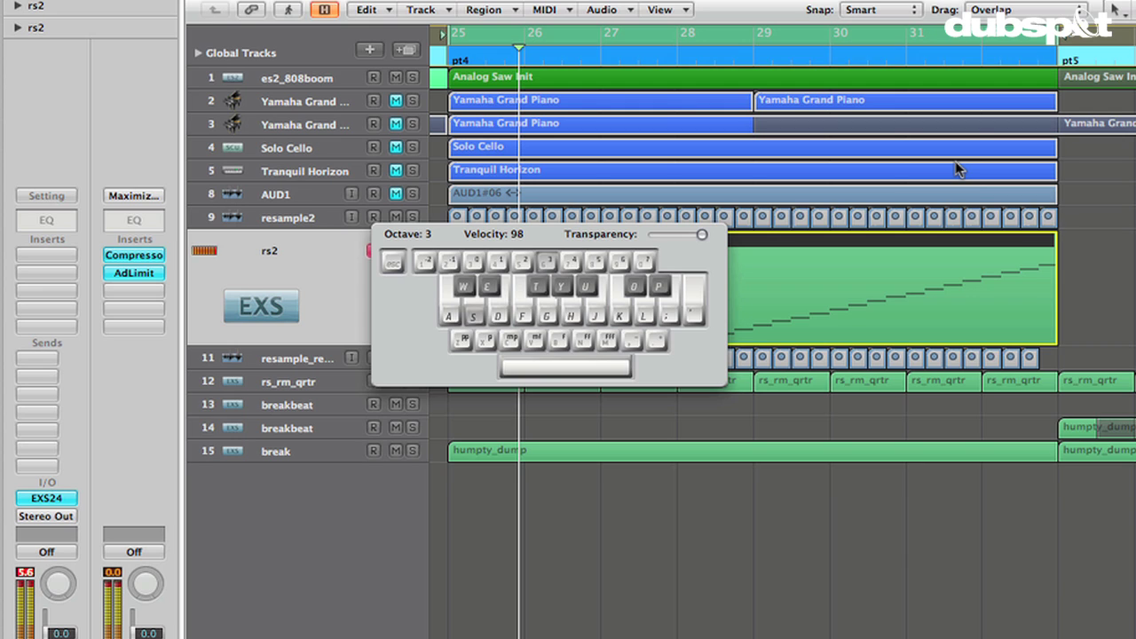
pyautogui.press('f')
pyautogui.press('d')
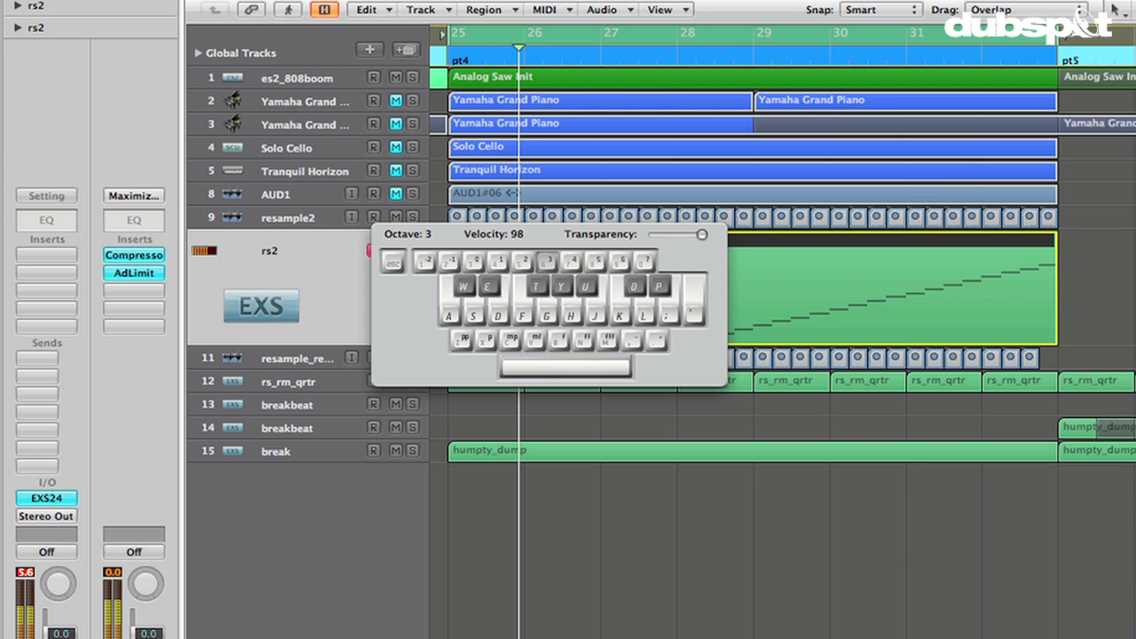
pyautogui.press('s')
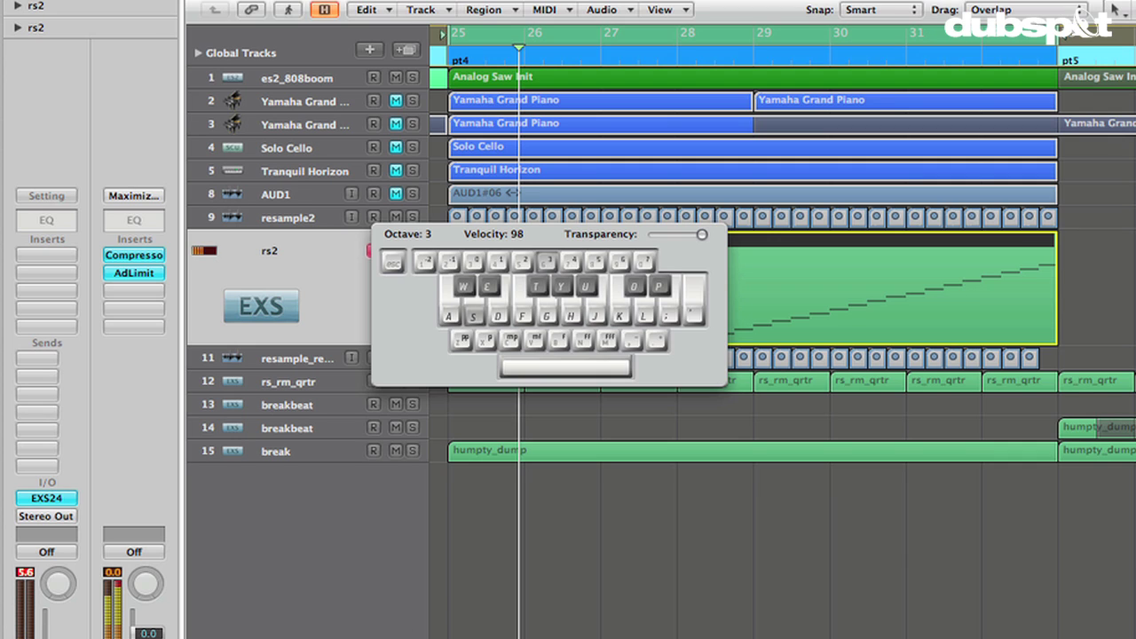
pyautogui.press('j')
pyautogui.press('k')
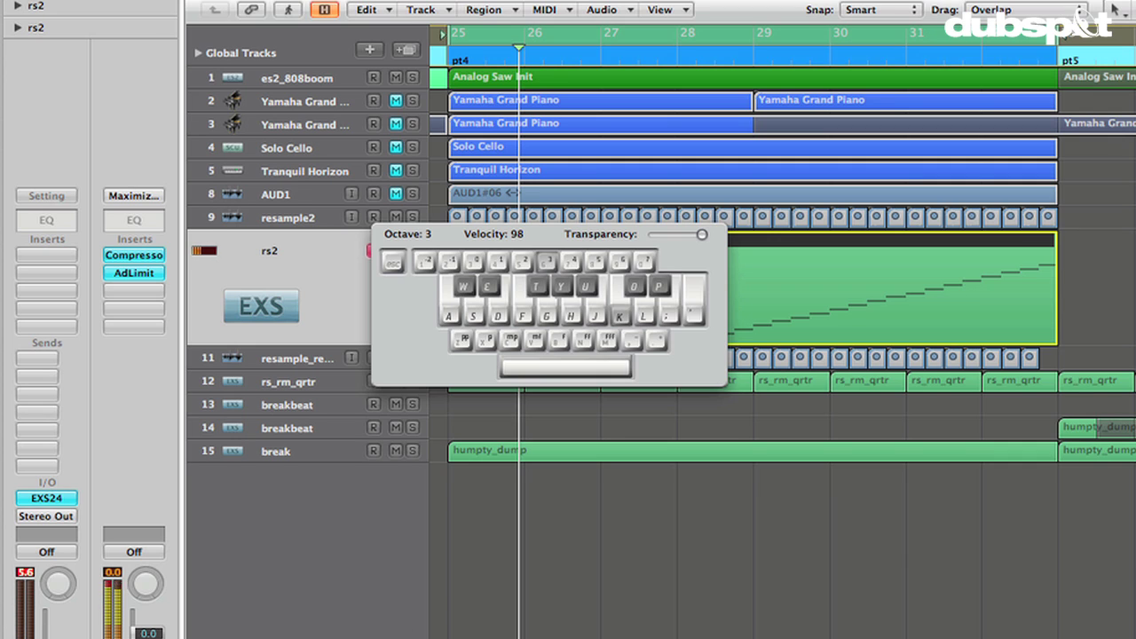
pyautogui.press('l')
pyautogui.press('l')
pyautogui.press('a')
pyautogui.press('a')
pyautogui.press('s')
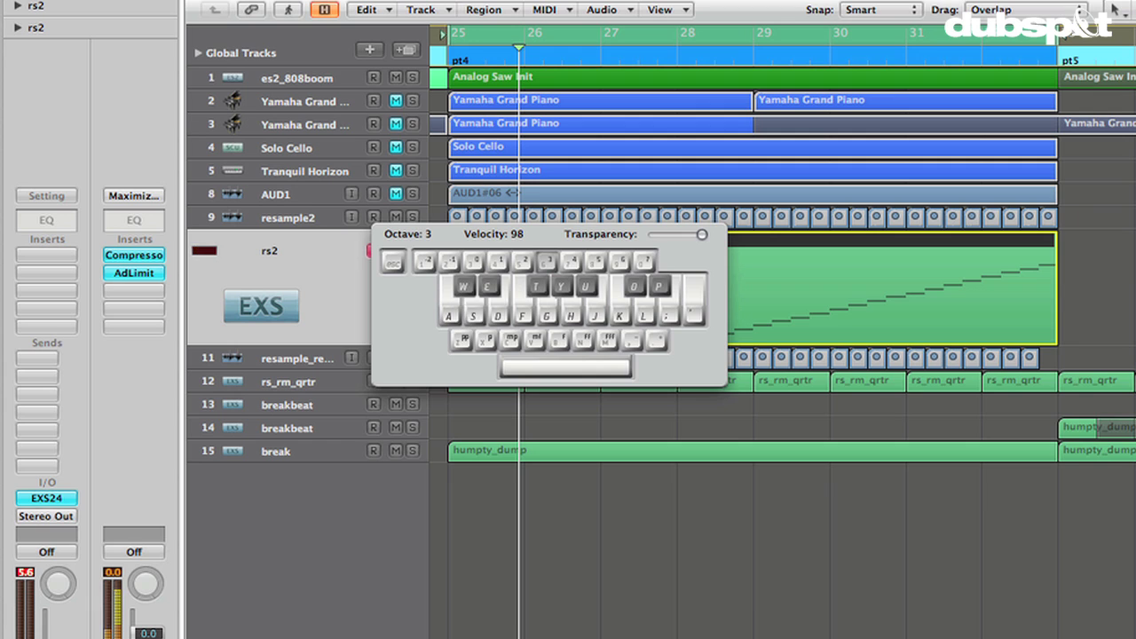
pyautogui.press('s')
pyautogui.press('d')
pyautogui.press('d')
pyautogui.press('f')
pyautogui.press('super+k')
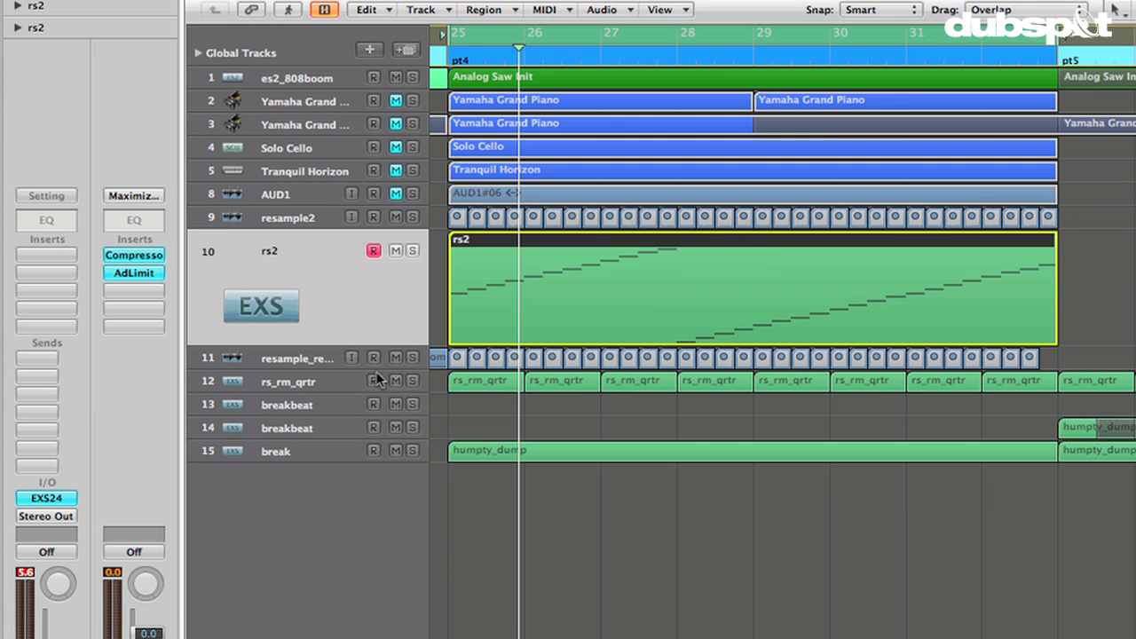
# Step: Select rs_rm_qrtr, mute rs2, play from bar 25, and show more bars with shorter tracks
pyautogui.click(302, 383)
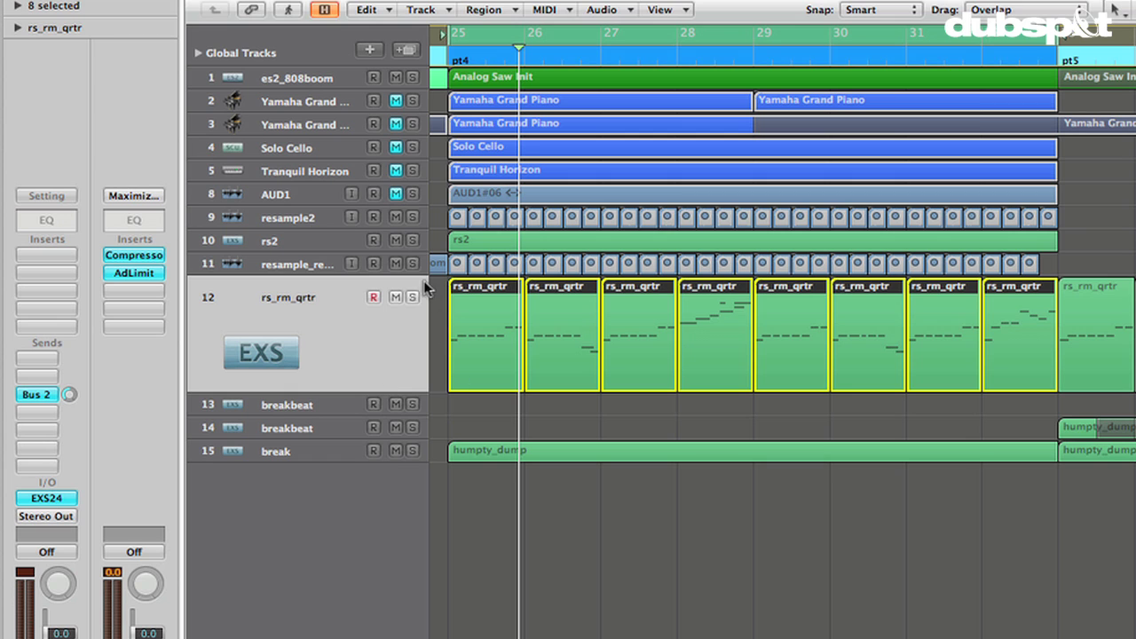
pyautogui.click(395, 240)
pyautogui.press('r')
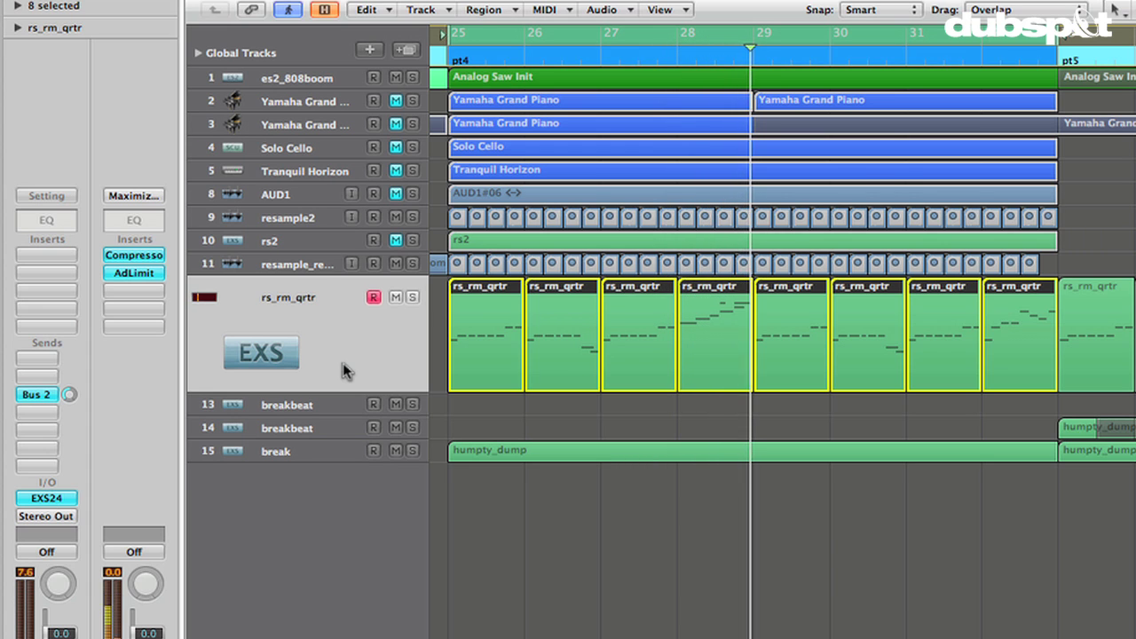
pyautogui.press('super+Left')
pyautogui.press('super+Left')
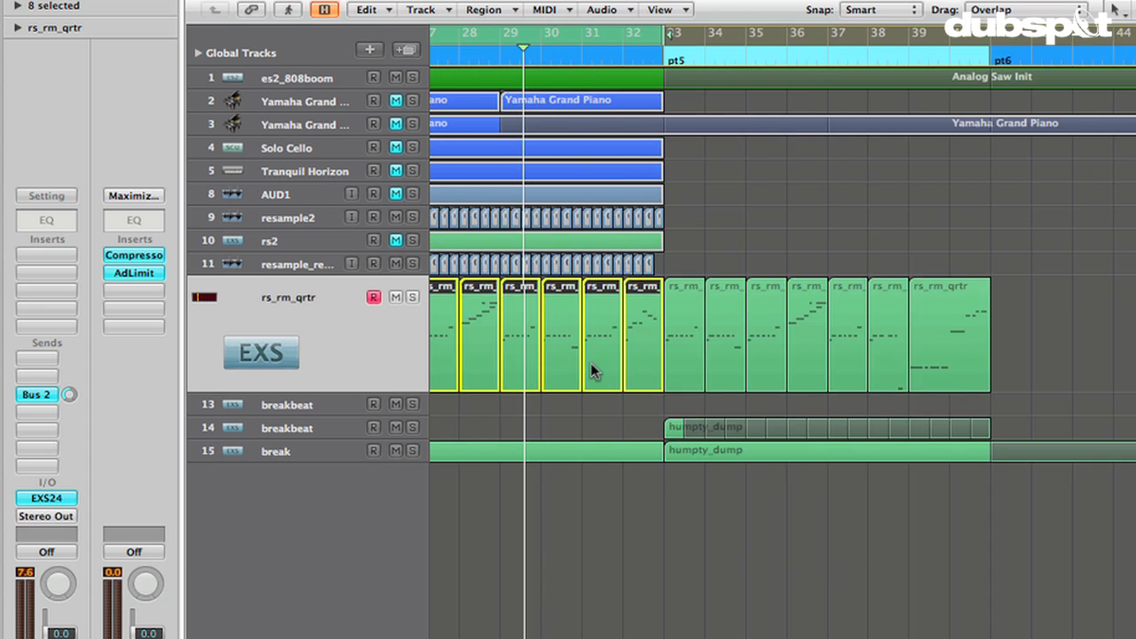
pyautogui.hscroll(-5, 591, 364)
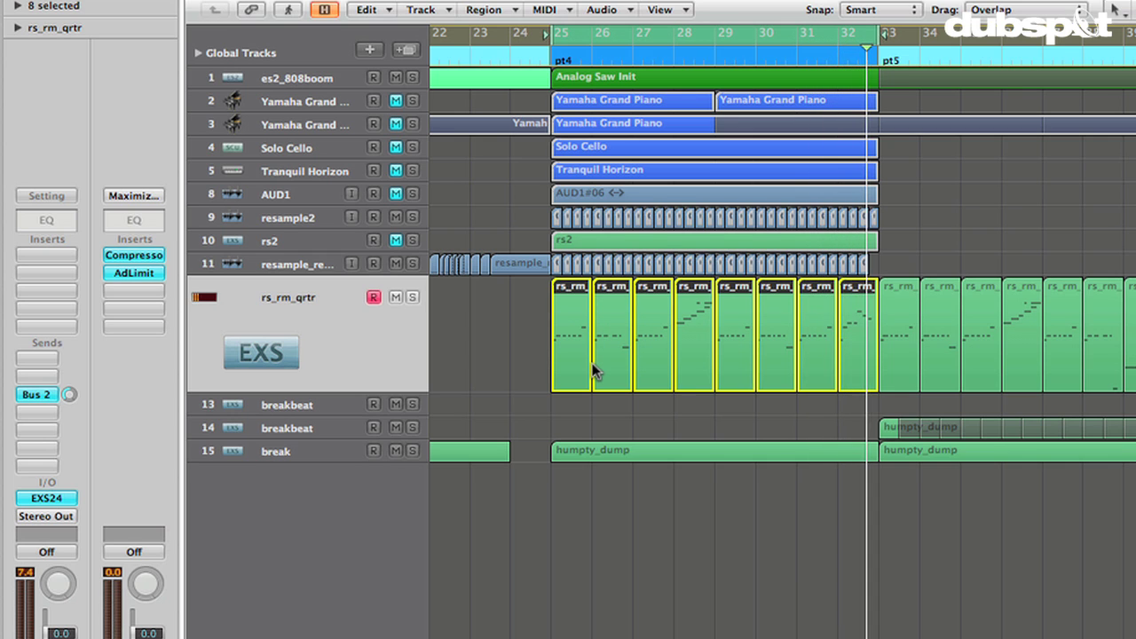
pyautogui.hotkey('shift', 'd')
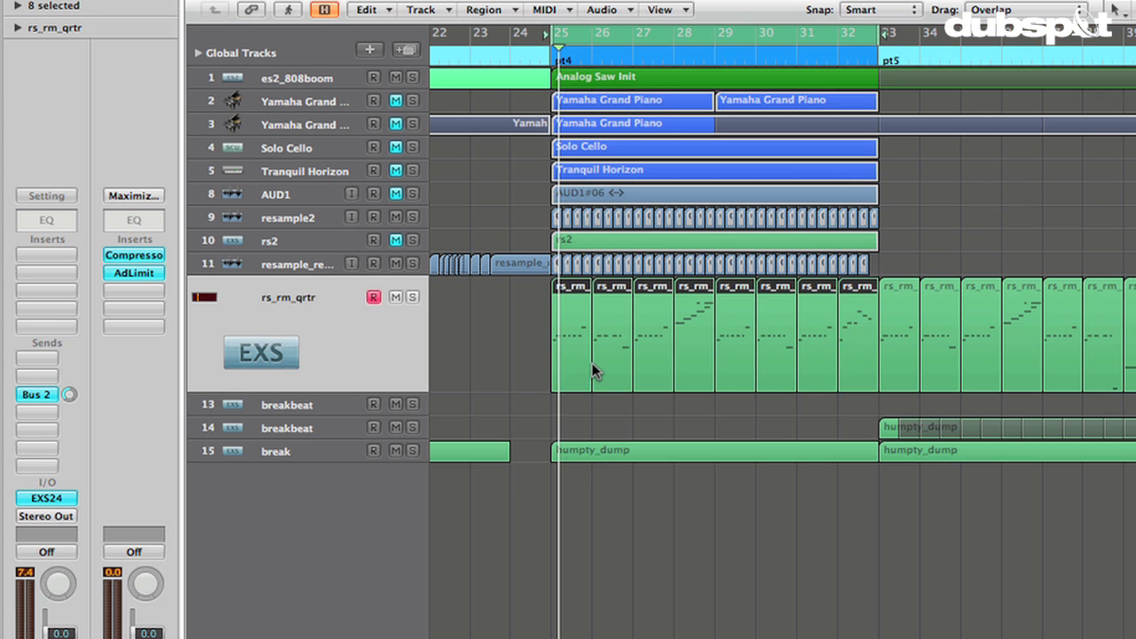
pyautogui.hotkey('ctrl', 'Up')
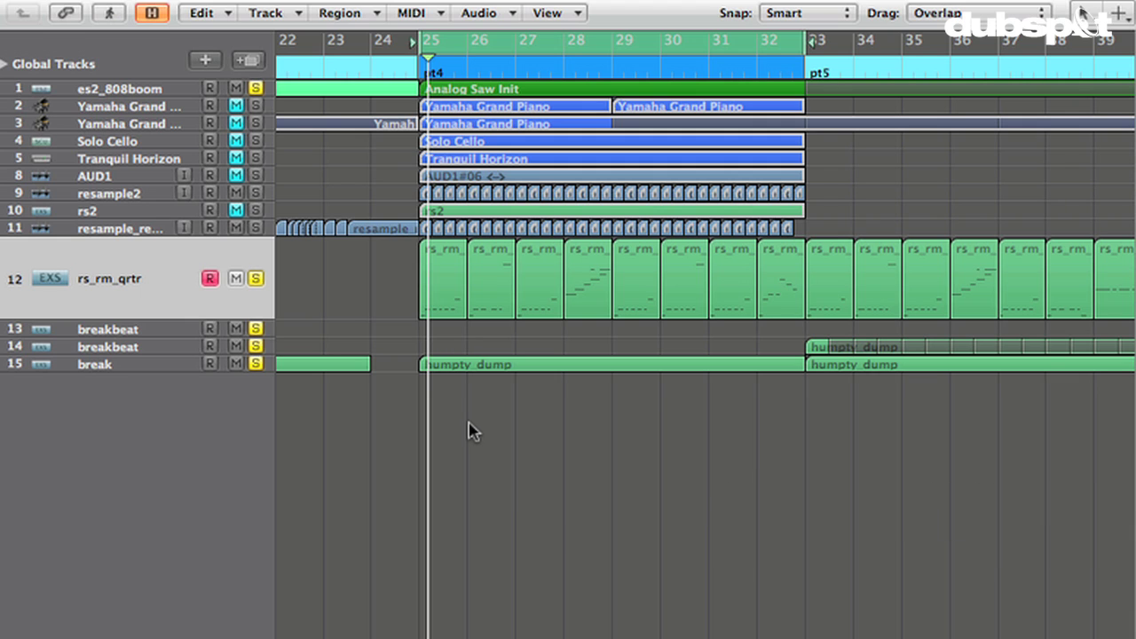
# Step: Play from bar 25, stretch the cycle range to about bar 39, then disable Cycle
pyautogui.press('space')
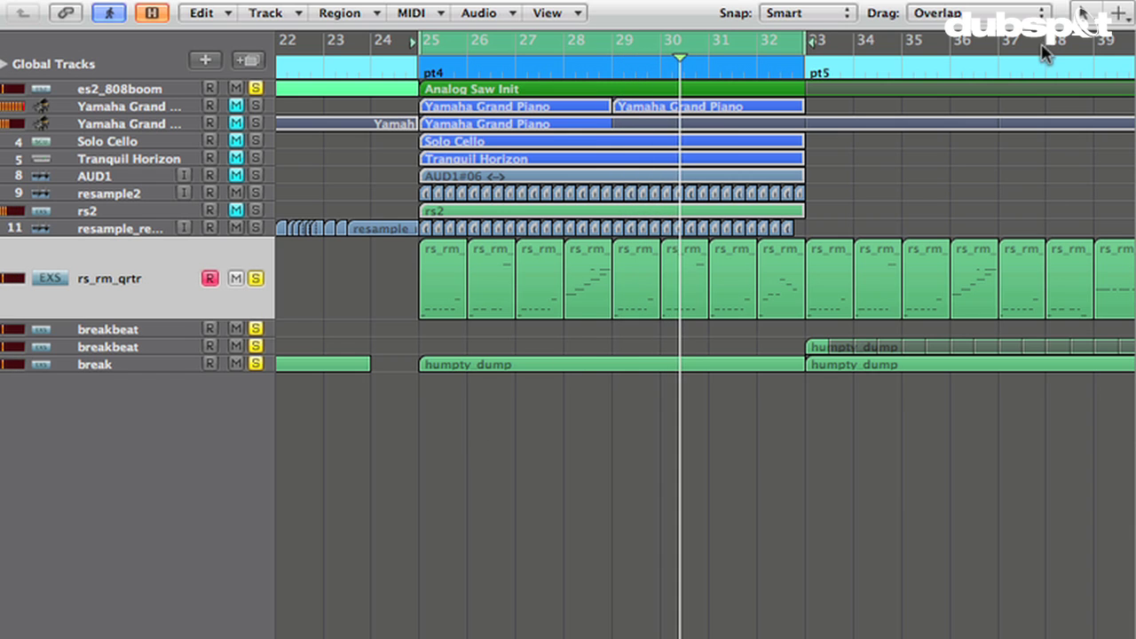
pyautogui.moveTo(1057, 46); pyautogui.dragTo(1105, 52)
pyautogui.hotkey('ctrl', 'Left')
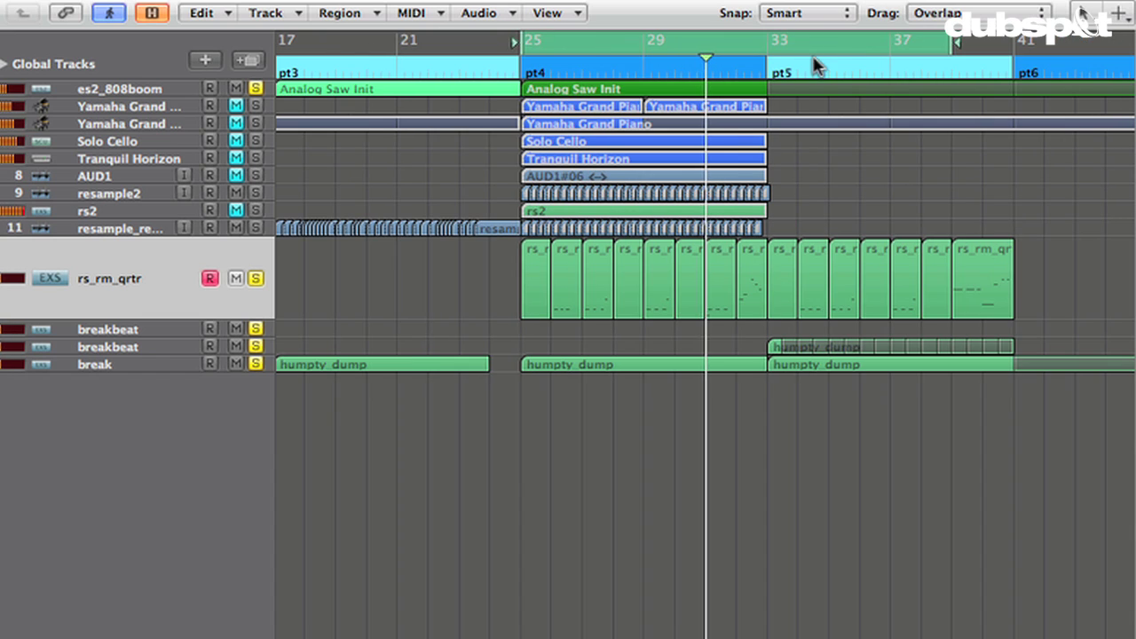
pyautogui.click(810, 46)
pyautogui.hotkey('ctrl', 'Left')
pyautogui.hotkey('ctrl', 'Left')
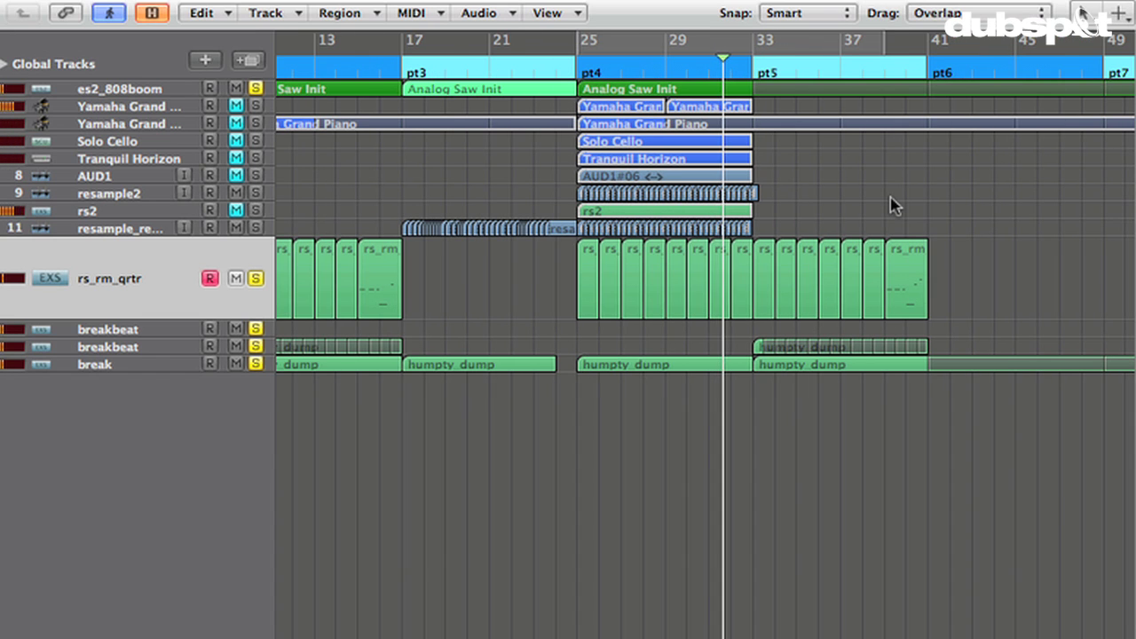